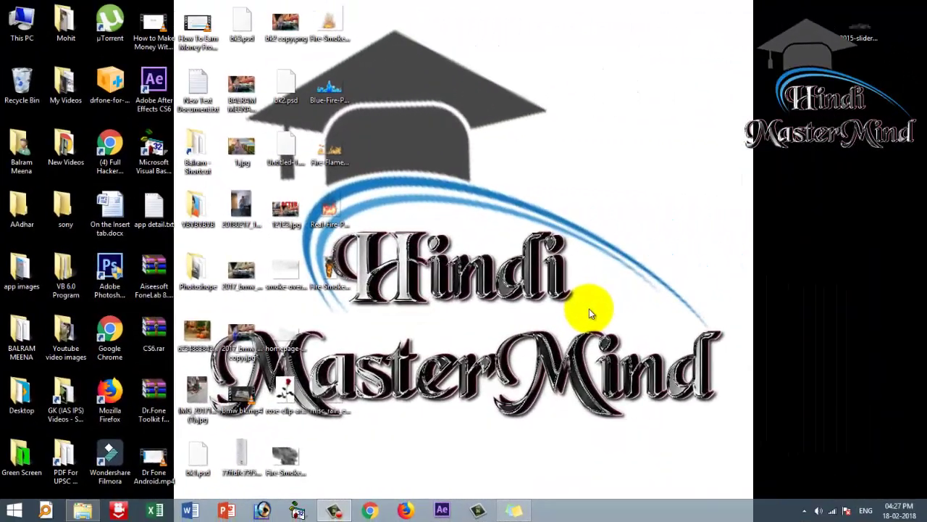
Step: Refresh the Windows desktop several times, then launch Adobe Photoshop 7.0
right_click(424, 124)
left_click(435, 157)
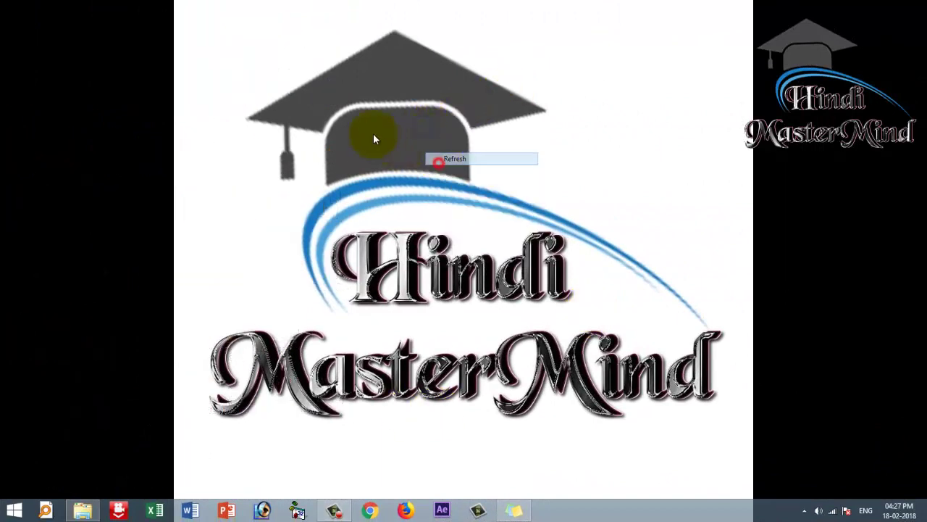
right_click(373, 132)
left_click(394, 166)
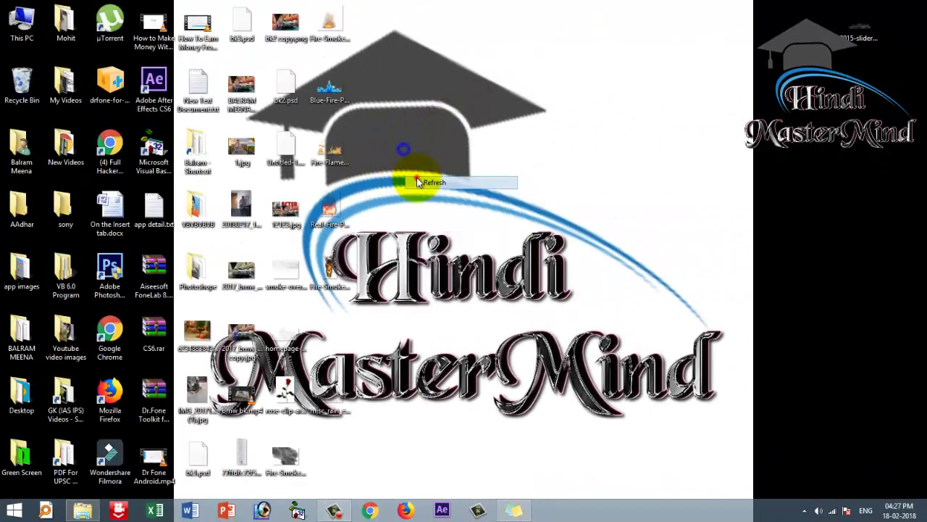
right_click(417, 183)
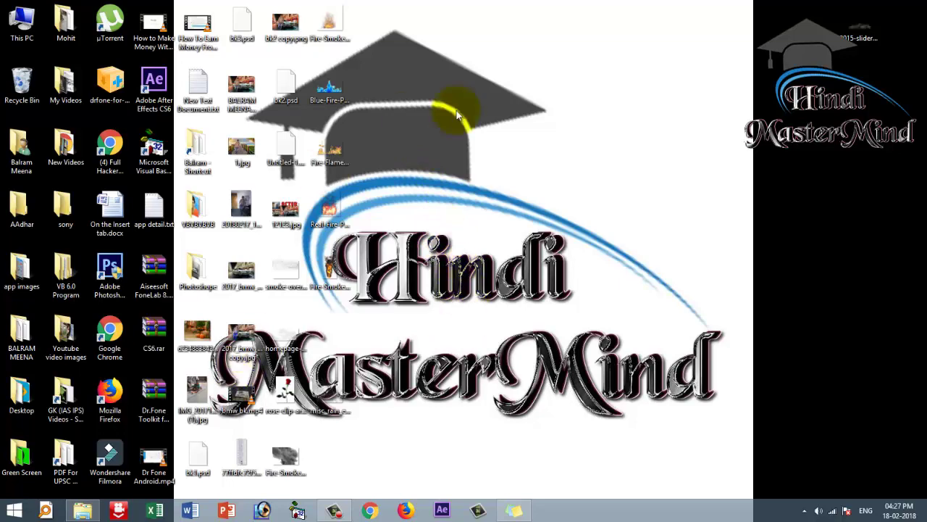
left_click(264, 510)
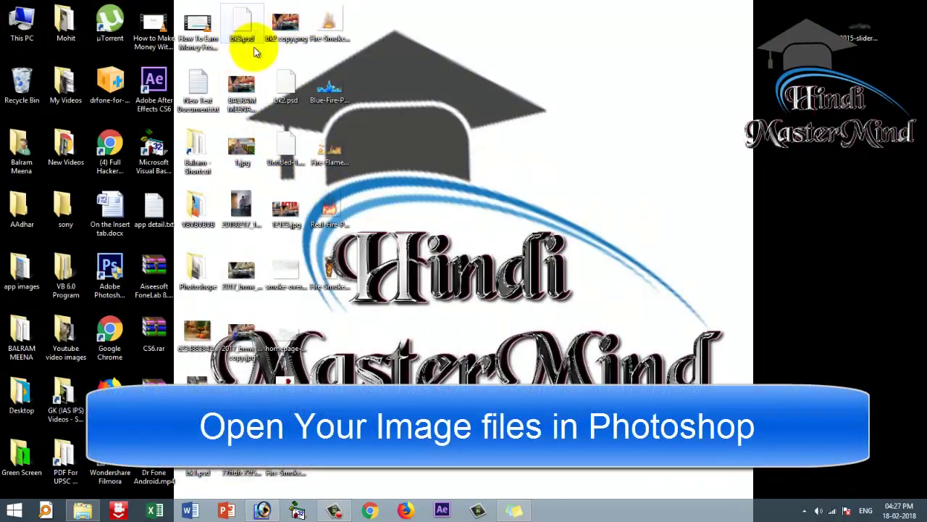
Step: Open bk2.psd, move the brown-shirt man (Layer 1 copy 3) right, and minimise Photoshop
mouse_move(357, 499)
left_mouse_down()
mouse_move(266, 502)
mouse_move(337, 300)
left_mouse_up()
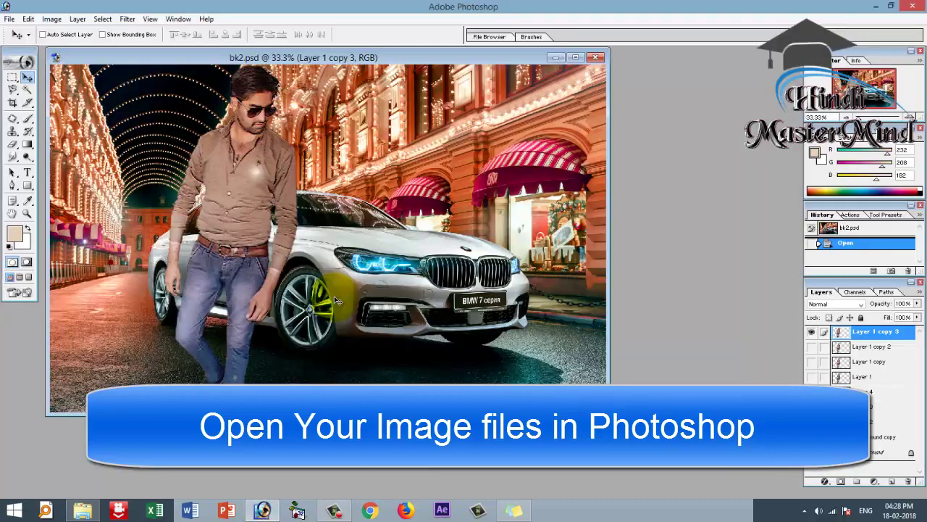
left_click_drag(264, 185, 320, 176)
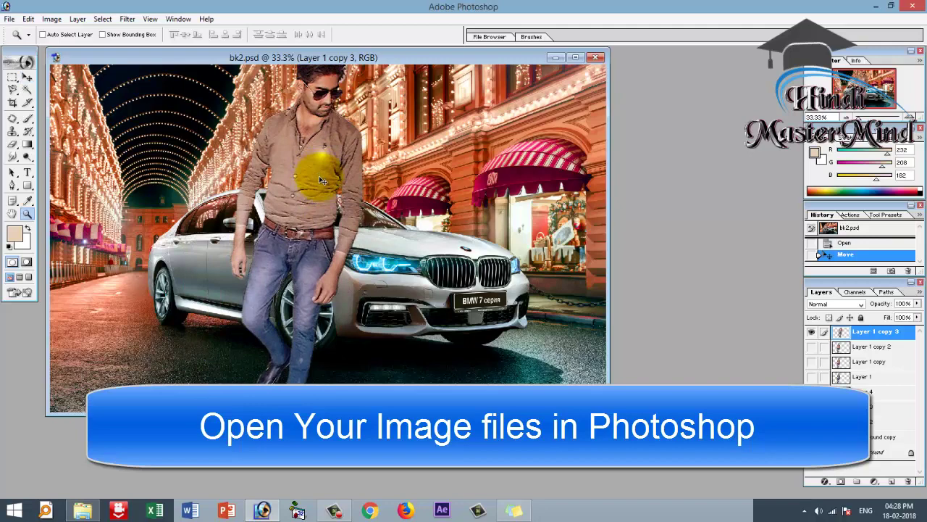
left_click(875, 9)
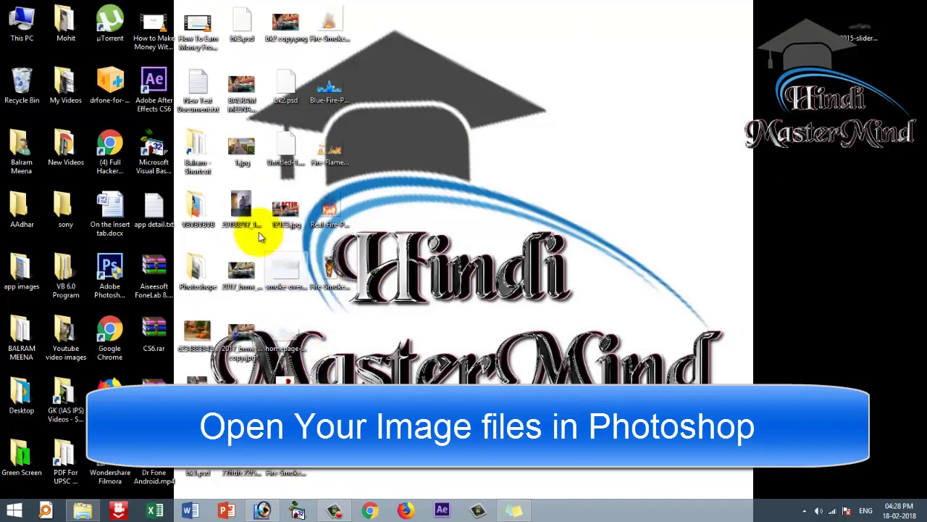
Step: Open the Bollywood_Actor Raees wallpaper JPG from the Photoshope folder in Photoshop
left_click(87, 509)
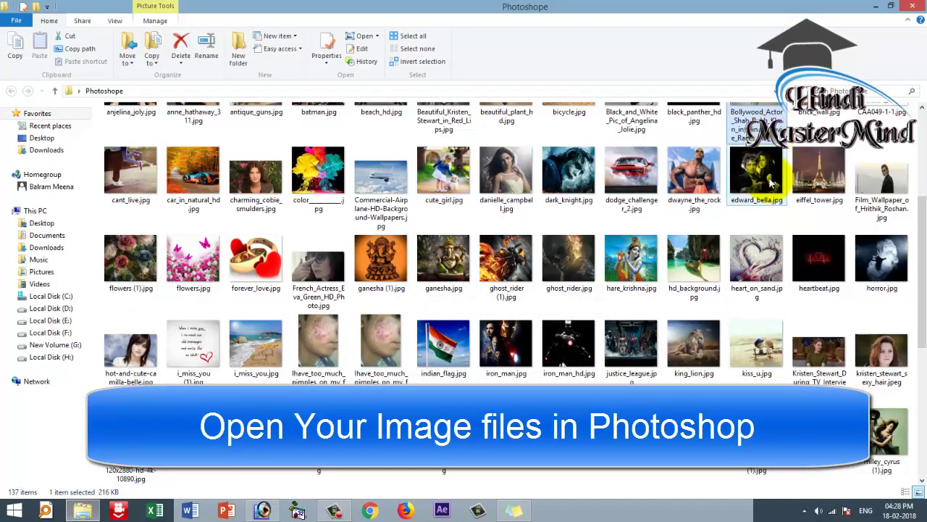
scroll(771, 185, "up", 3)
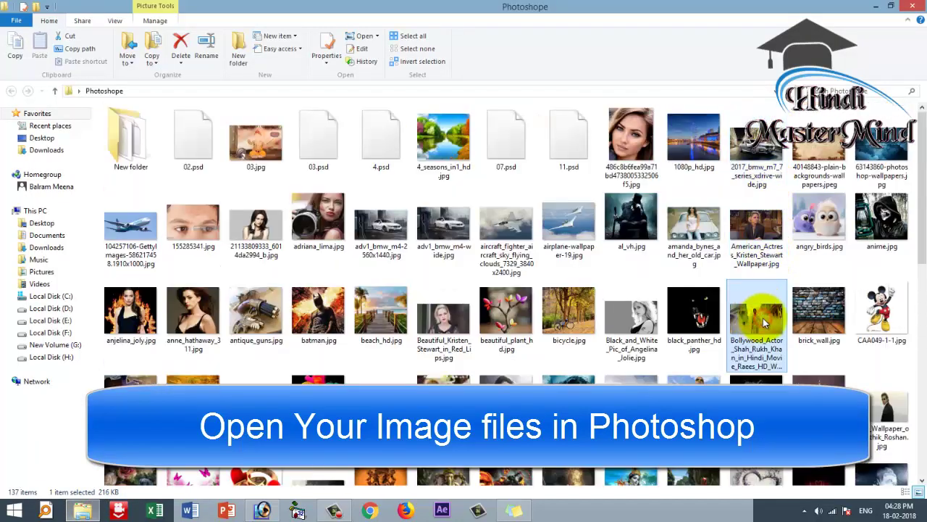
mouse_move(764, 323)
left_mouse_down()
mouse_move(273, 516)
mouse_move(381, 202)
left_mouse_up()
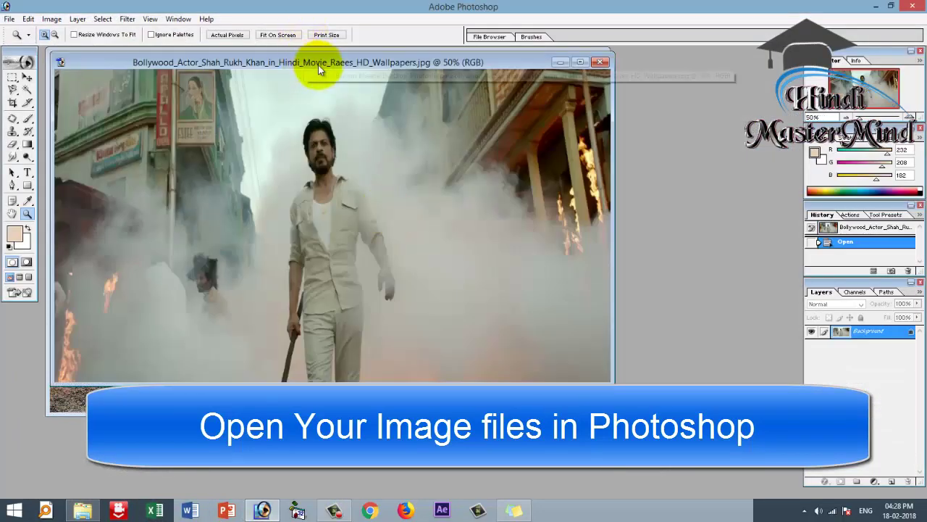
Step: Copy Layer 1 copy 3 from bk2.psd into the maximised Raees wallpaper, beside the actor
left_click_drag(318, 64, 510, 124)
left_click(231, 248)
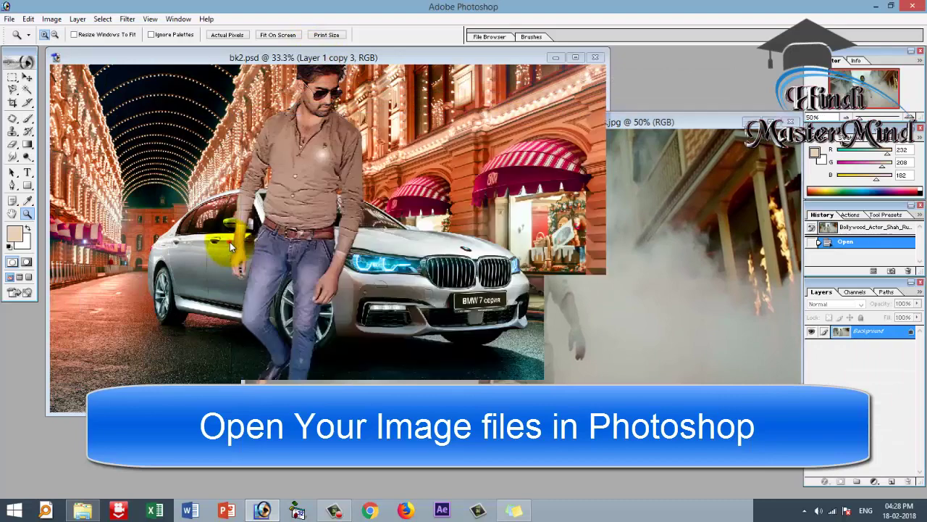
left_click(271, 211)
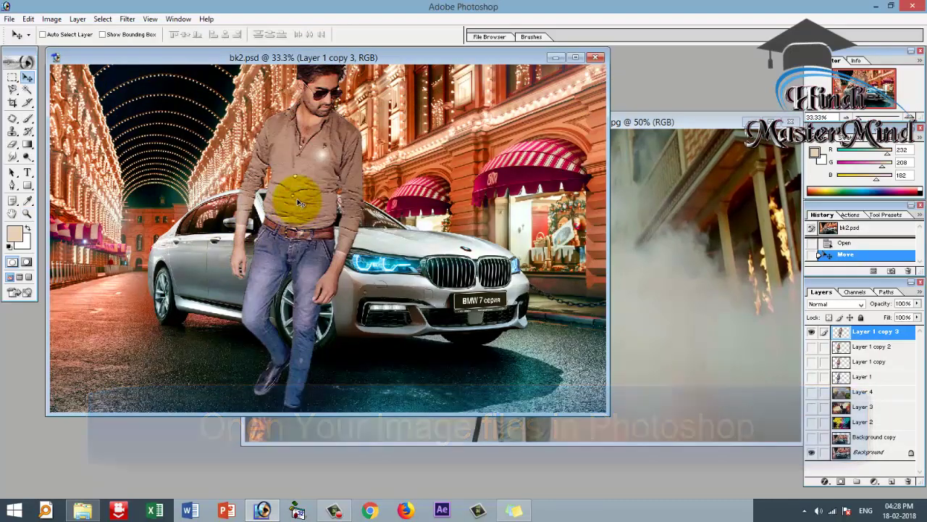
left_click_drag(297, 215, 694, 293)
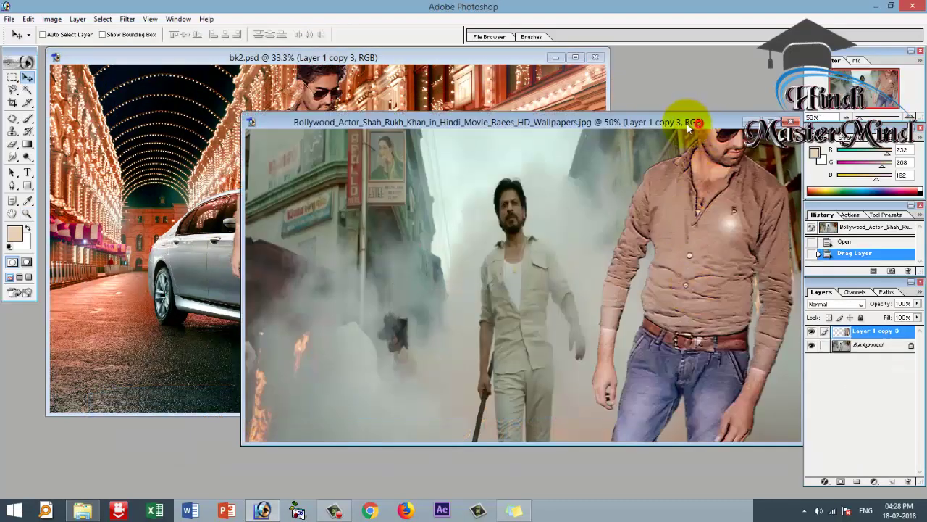
left_click_drag(688, 125, 553, 85)
left_click(632, 83)
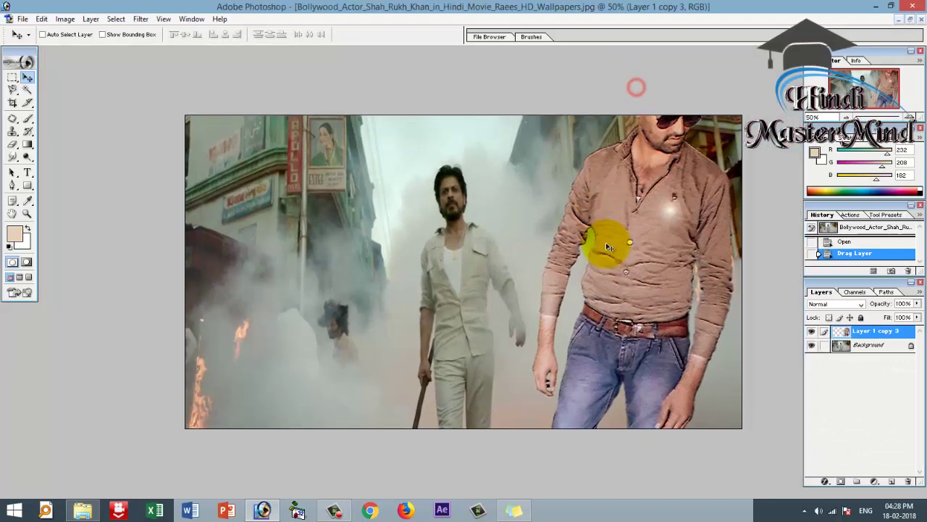
left_click_drag(600, 238, 529, 333)
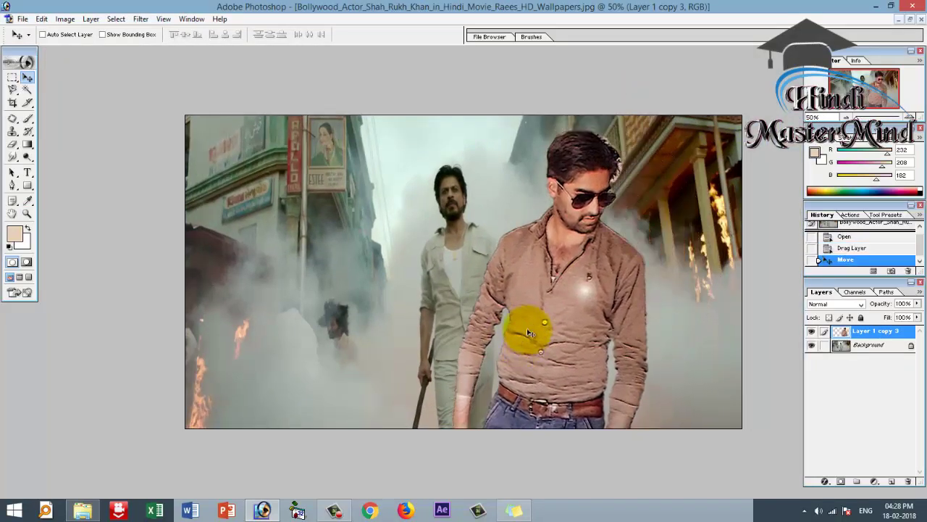
Step: Scale the pasted man to 57.7% with Free Transform and centre him in the street
key("ctrl+t")
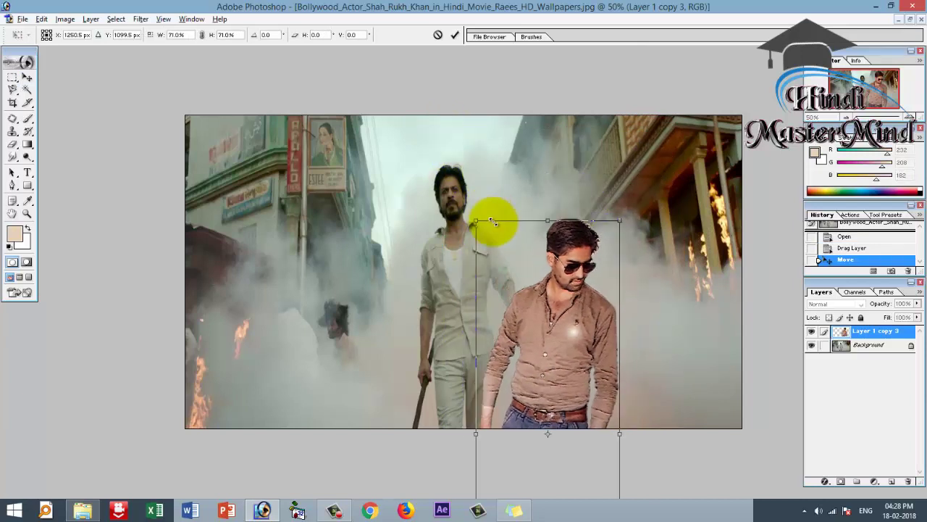
left_click_drag(444, 129, 480, 225)
mouse_move(520, 358)
left_mouse_down()
mouse_move(425, 283)
mouse_move(423, 265)
left_mouse_up()
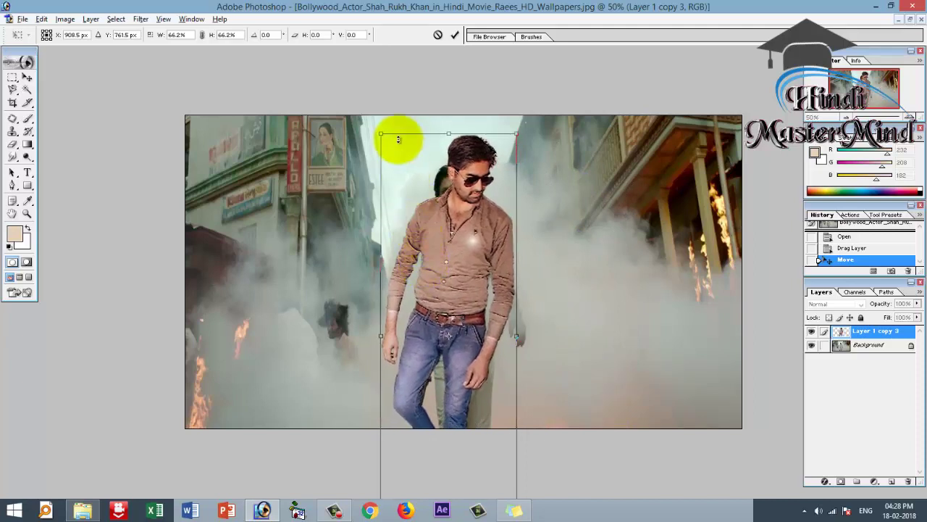
left_click_drag(377, 133, 392, 157)
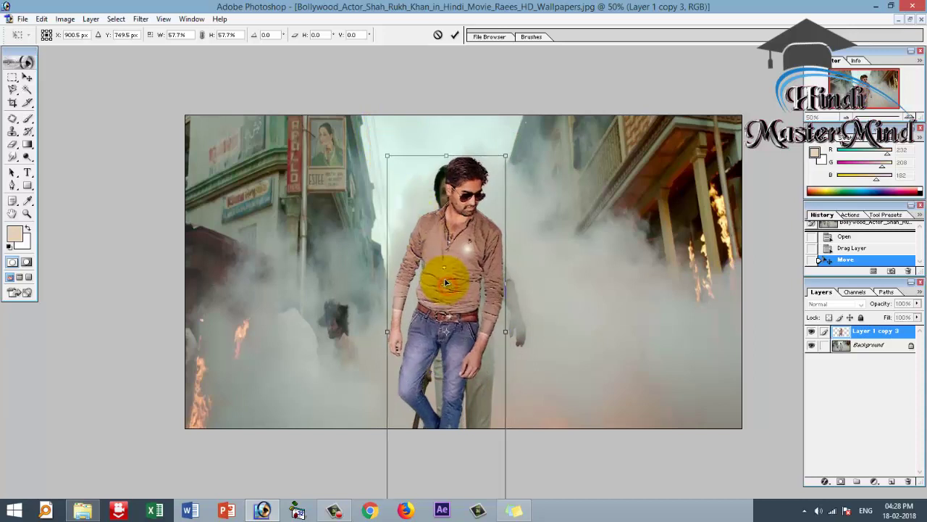
left_click_drag(450, 292, 445, 285)
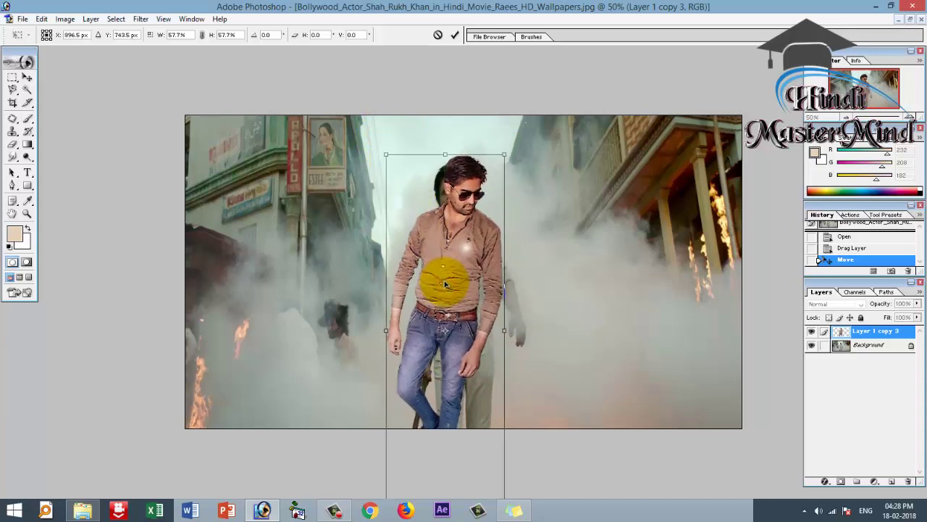
key("Return")
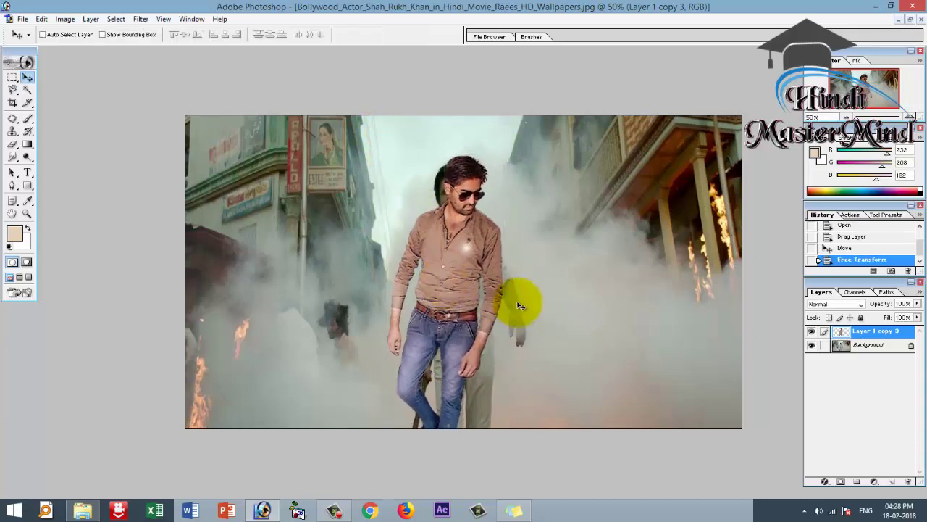
left_click_drag(445, 294, 453, 295)
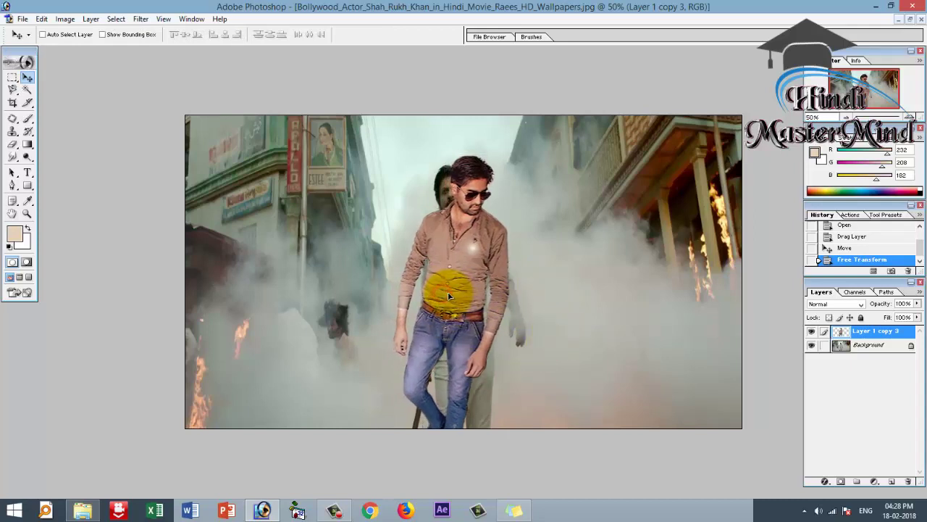
Step: Hide the man's layer and lasso the actor in white with the Patch Tool
left_click(812, 332)
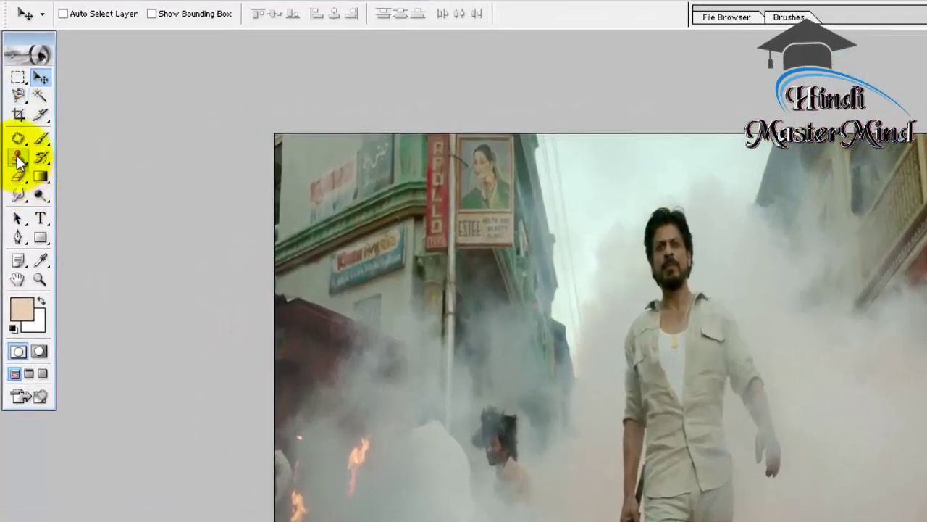
left_click(18, 158)
left_click(17, 140)
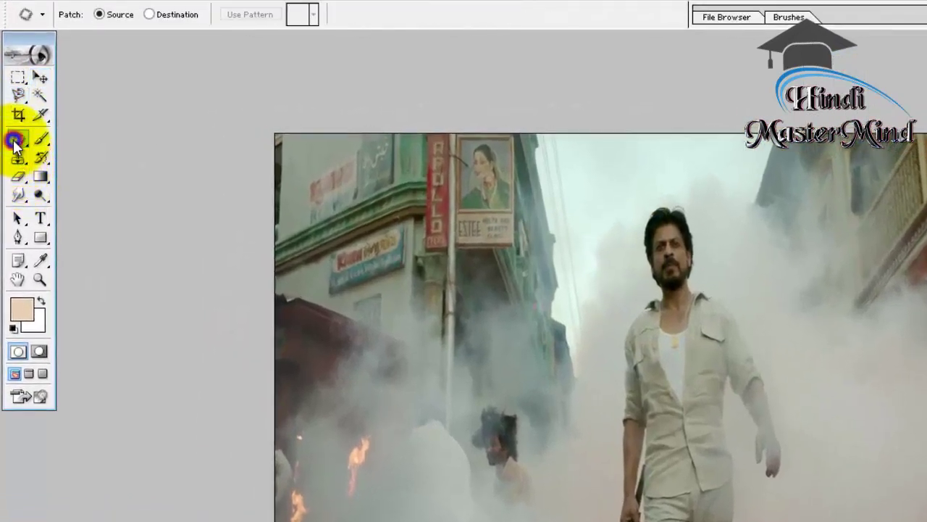
left_click(57, 156)
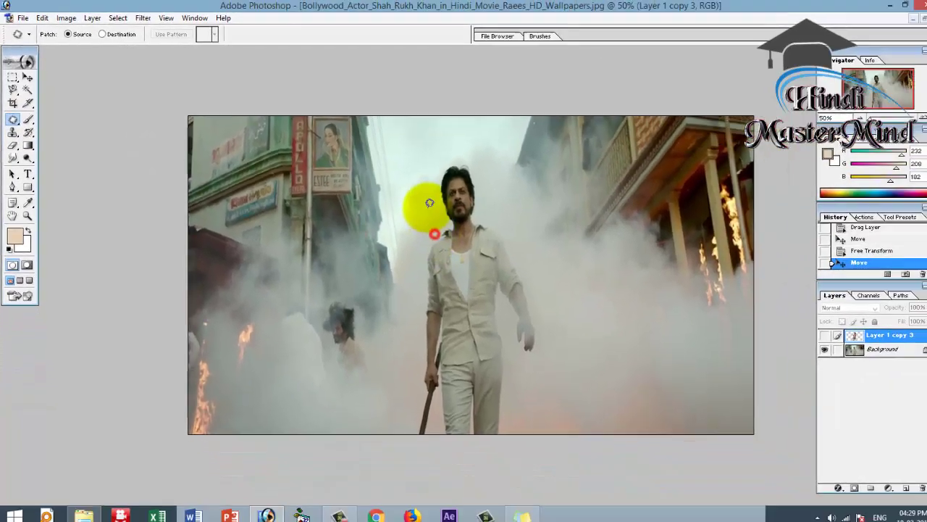
mouse_move(428, 230)
left_mouse_down()
mouse_move(449, 154)
mouse_move(490, 182)
mouse_move(536, 310)
mouse_move(534, 363)
mouse_move(513, 392)
left_mouse_up()
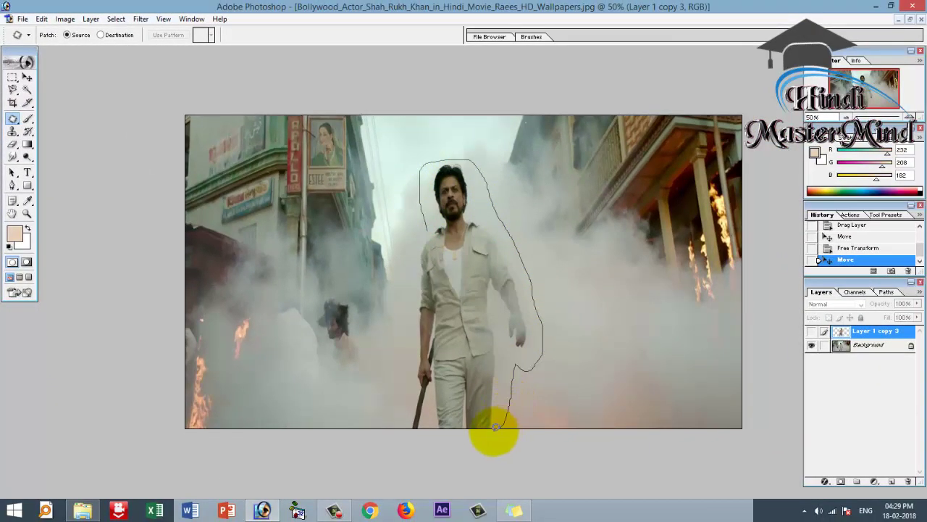
mouse_move(408, 423)
left_mouse_down()
mouse_move(399, 385)
mouse_move(425, 313)
mouse_move(419, 215)
mouse_move(429, 217)
left_mouse_up()
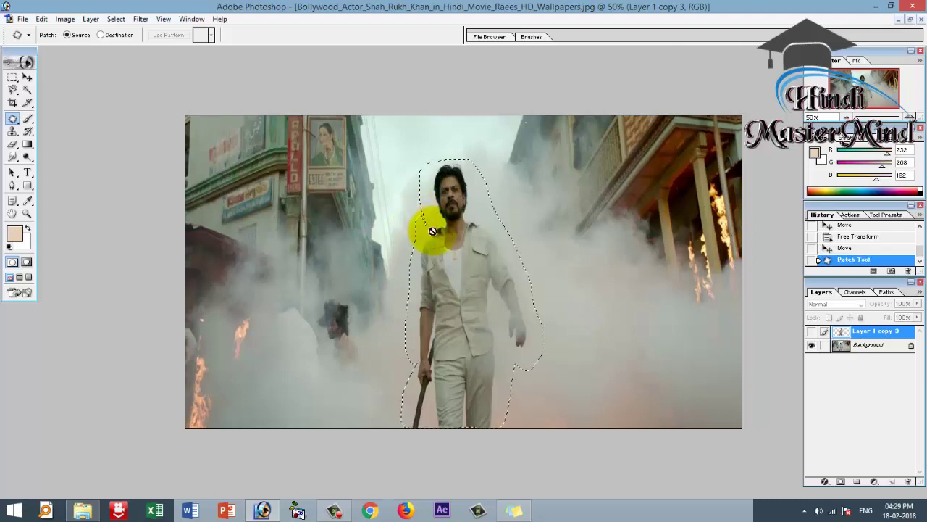
left_click(441, 272)
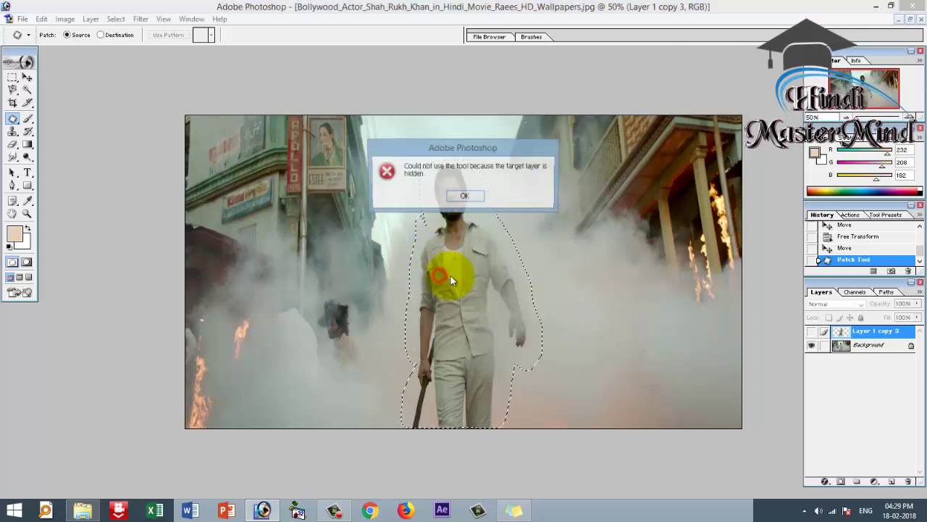
left_click(465, 197)
Step: Patch the actor and his leftover remnants out of the Background with nearby smoke
left_click(869, 344)
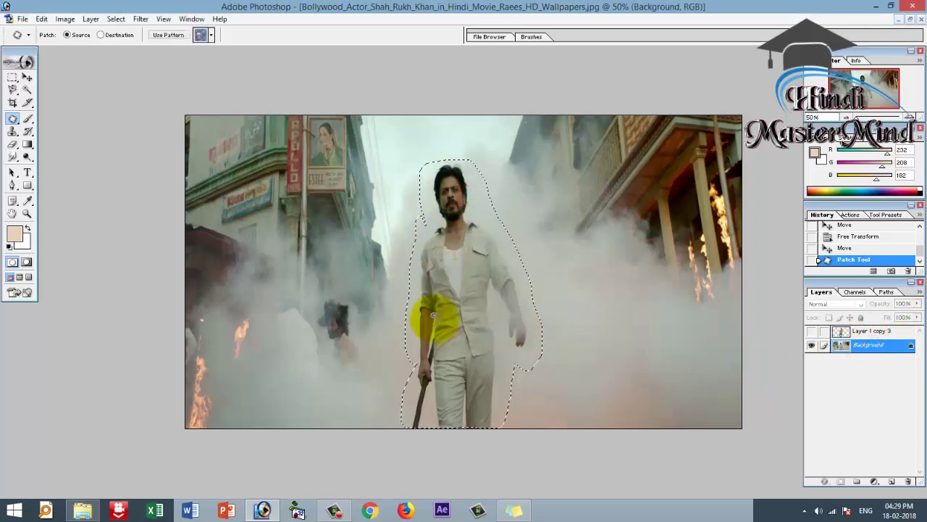
left_click_drag(443, 304, 463, 309)
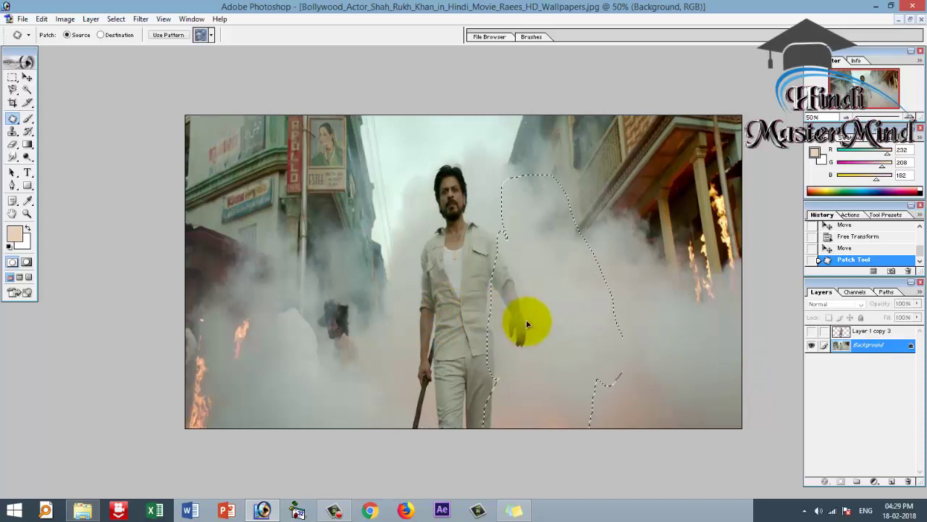
left_click_drag(527, 323, 545, 317)
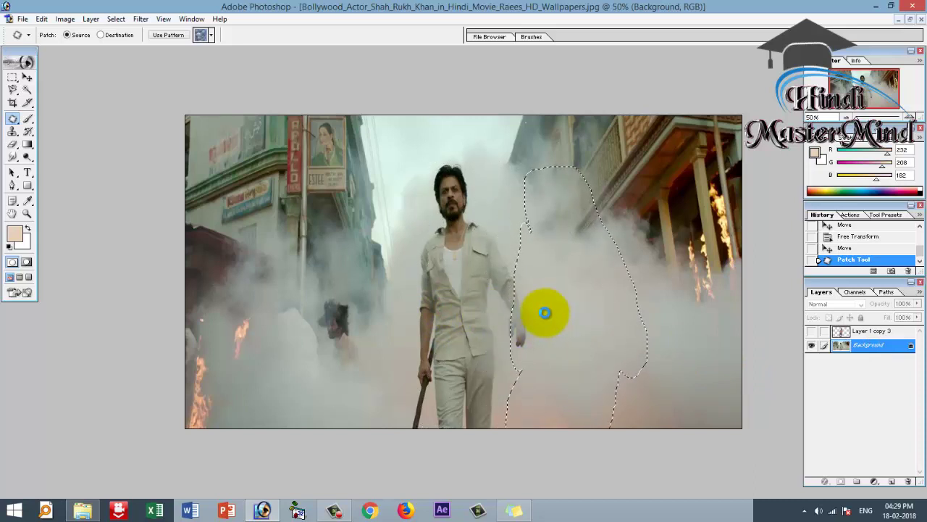
left_click_drag(546, 308, 546, 308)
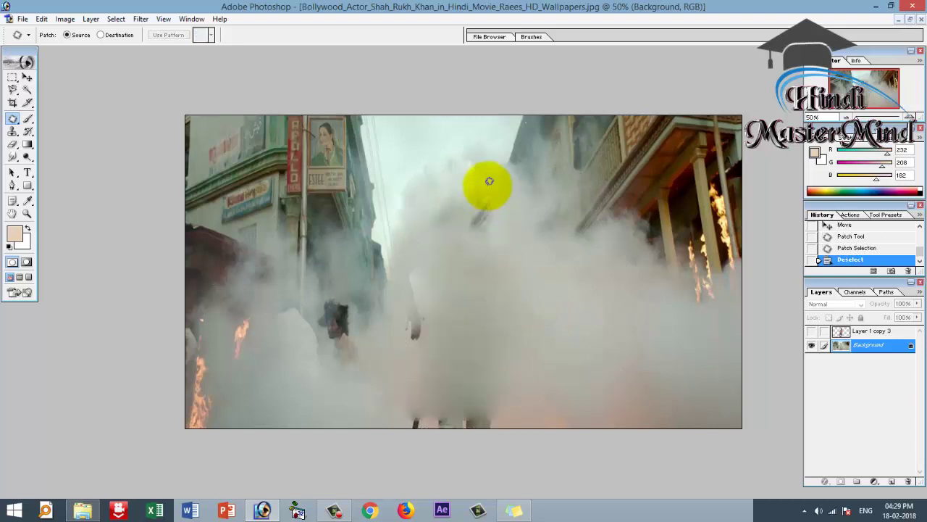
mouse_move(490, 231)
left_mouse_down()
mouse_move(496, 184)
mouse_move(528, 296)
mouse_move(559, 331)
left_mouse_up()
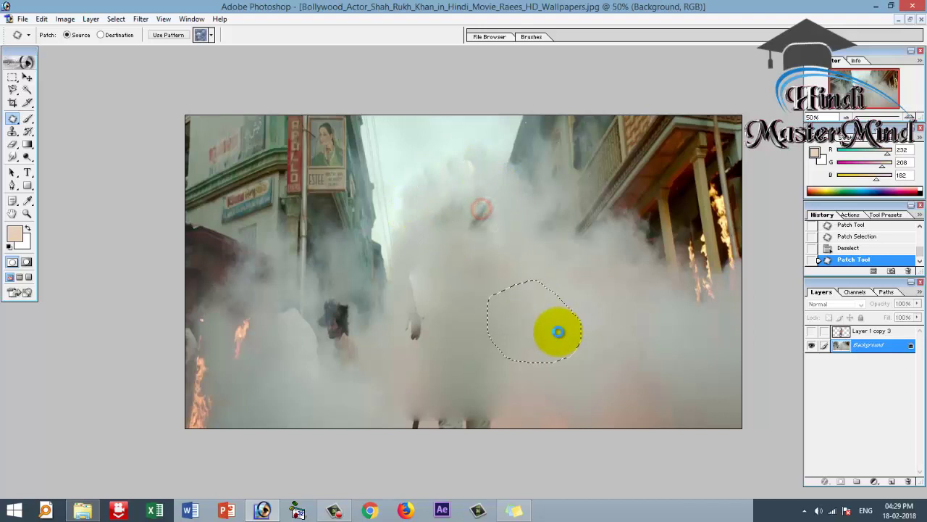
left_click(546, 315)
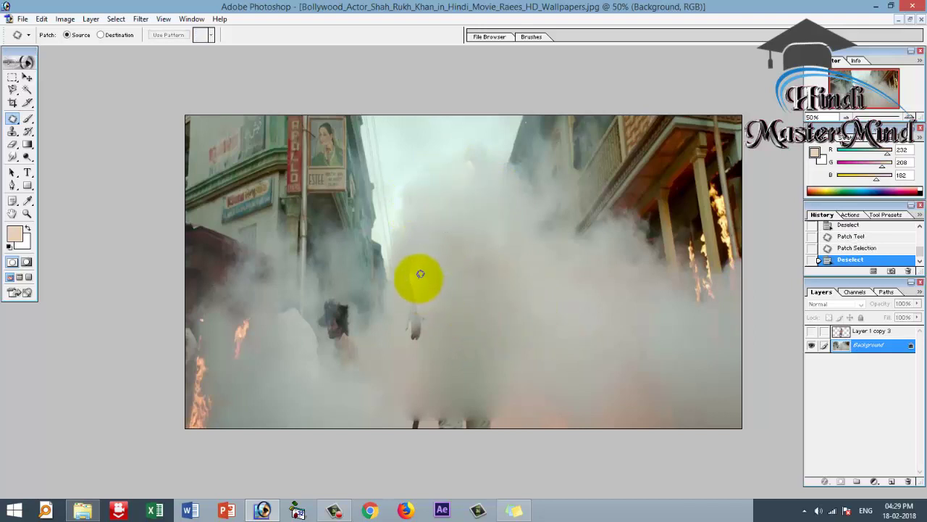
mouse_move(437, 308)
left_mouse_down()
mouse_move(414, 362)
mouse_move(393, 307)
mouse_move(600, 310)
left_mouse_up()
left_click(601, 315)
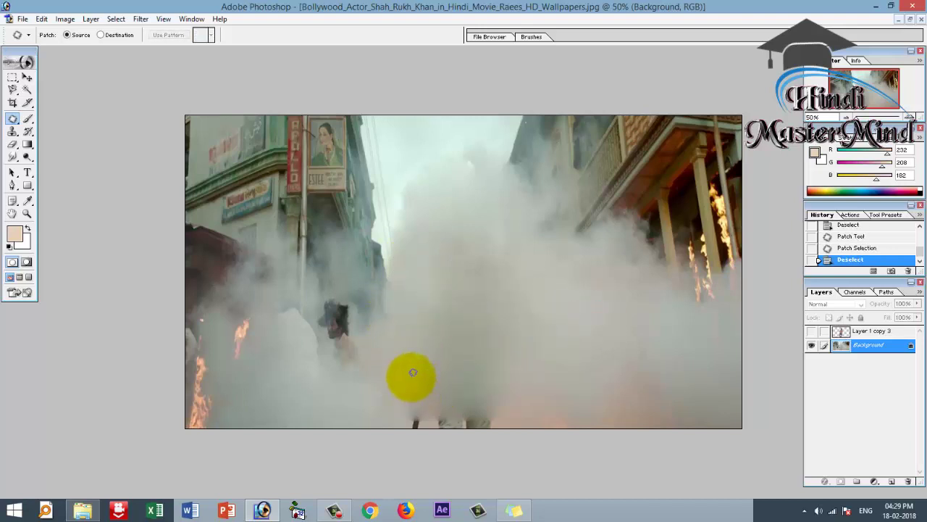
Step: Show the brown-shirt man's layer again and minimise Photoshop to the desktop
mouse_move(411, 358)
left_mouse_down()
mouse_move(449, 336)
mouse_move(534, 413)
mouse_move(420, 440)
mouse_move(384, 398)
mouse_move(408, 360)
mouse_move(563, 367)
left_mouse_up()
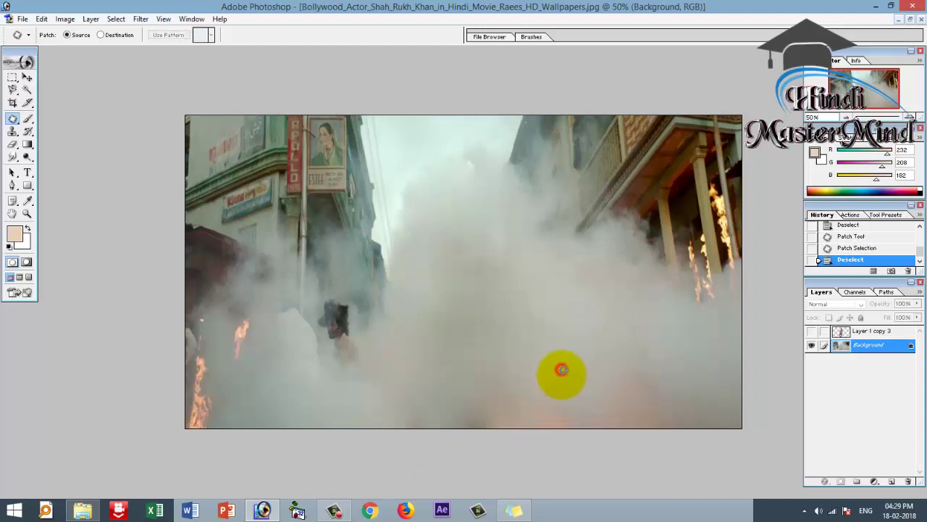
left_click(812, 331)
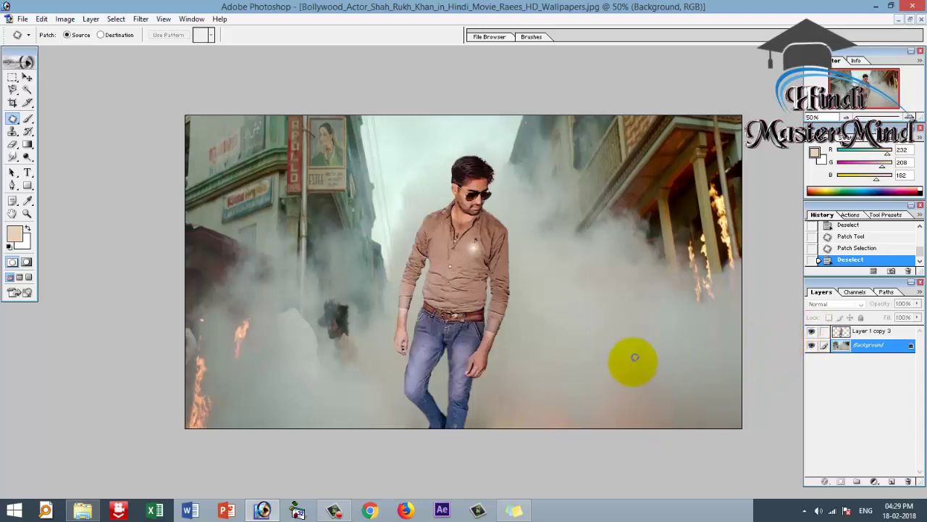
key("super+d")
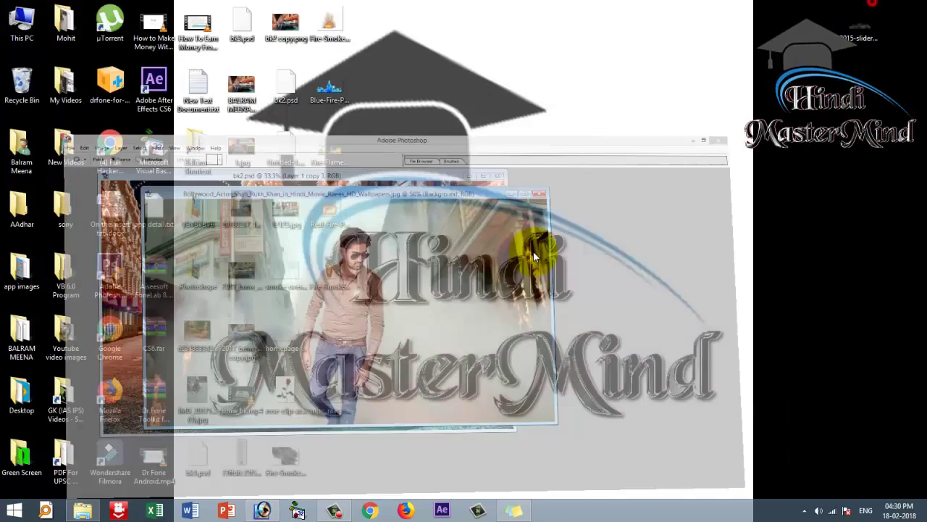
left_click(284, 278)
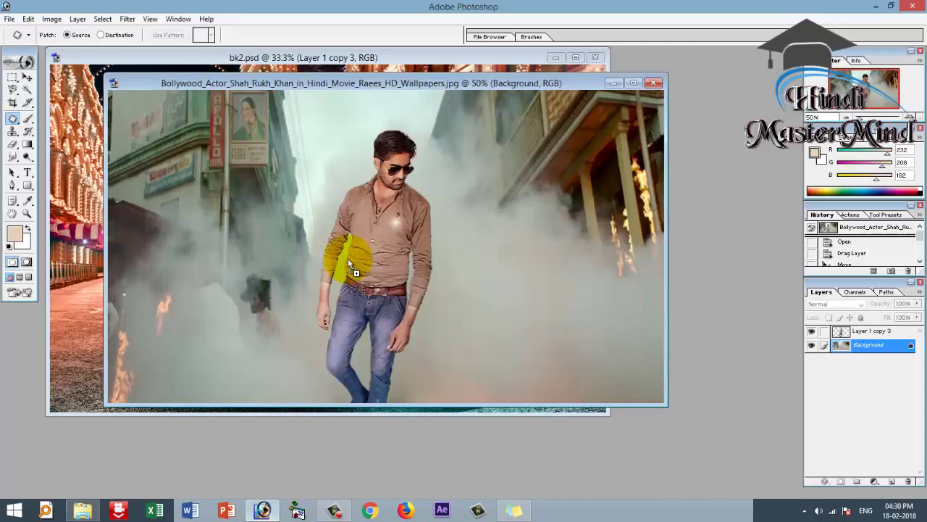
Step: Copy the smoke overlay PNG into the street scene as Layer 1, above Layer 1 copy 3
left_click_drag(355, 441, 350, 247)
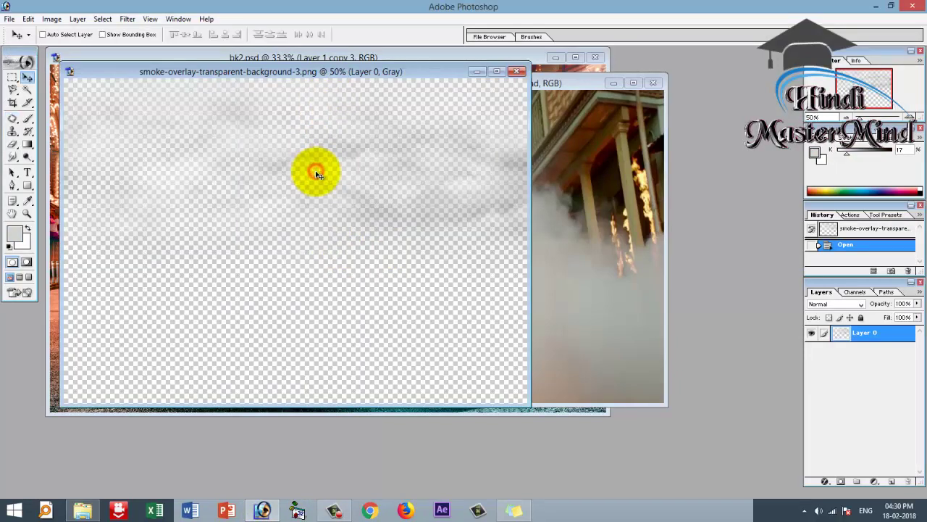
left_click_drag(317, 173, 566, 241)
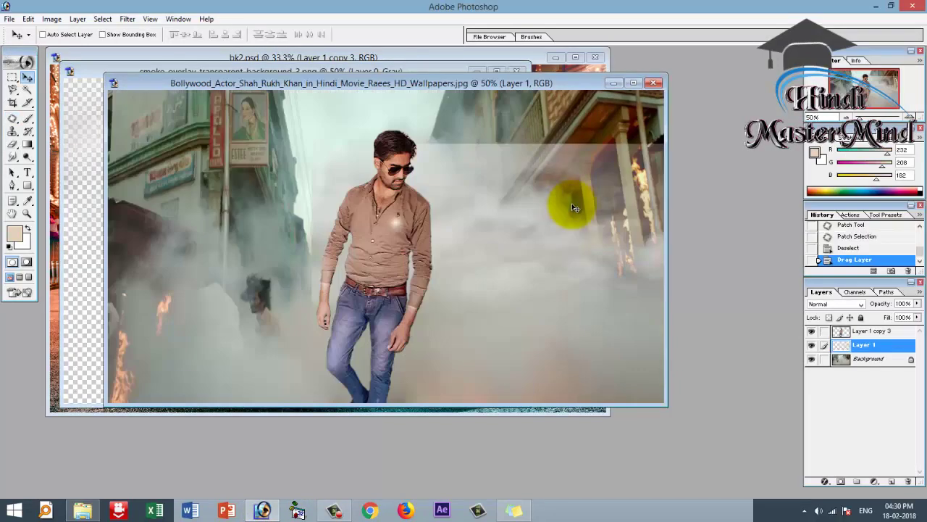
mouse_move(572, 208)
left_mouse_down()
mouse_move(480, 203)
mouse_move(372, 166)
mouse_move(406, 282)
mouse_move(369, 253)
left_mouse_up()
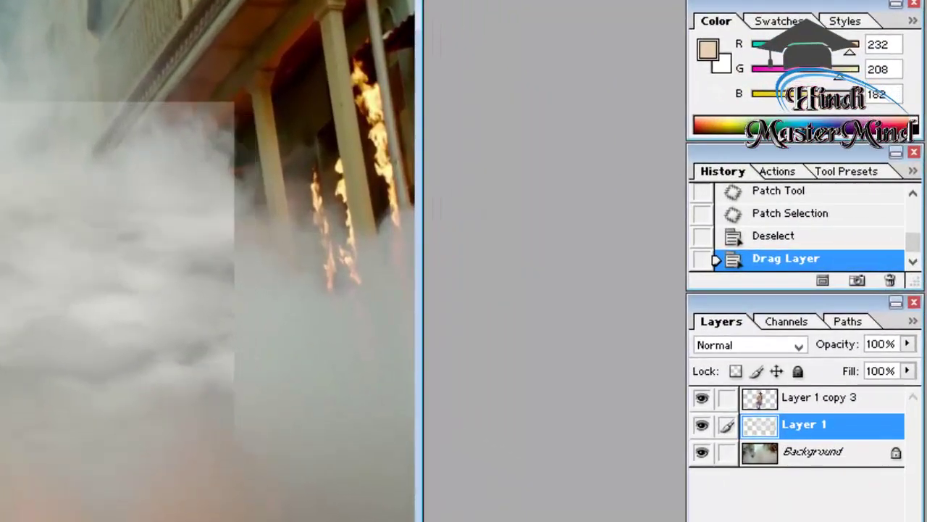
left_click_drag(283, 253, 250, 237)
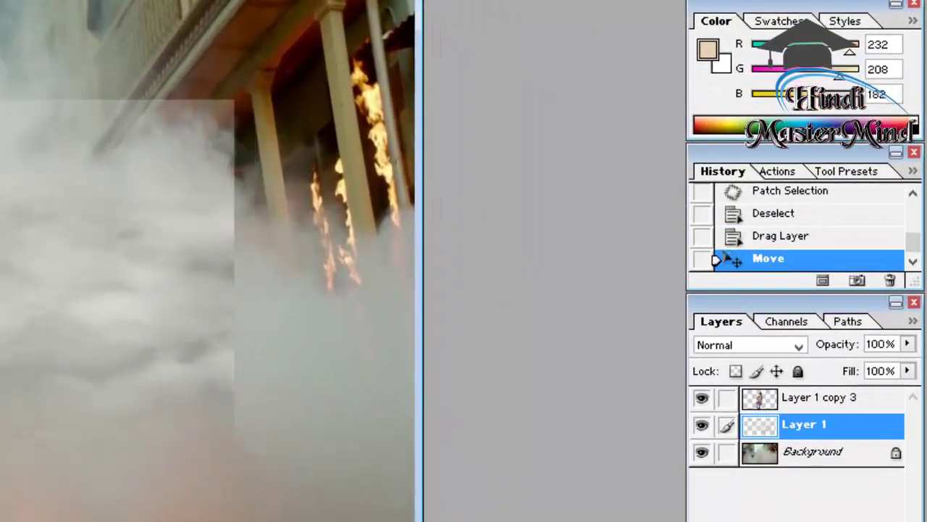
left_click_drag(822, 428, 821, 398)
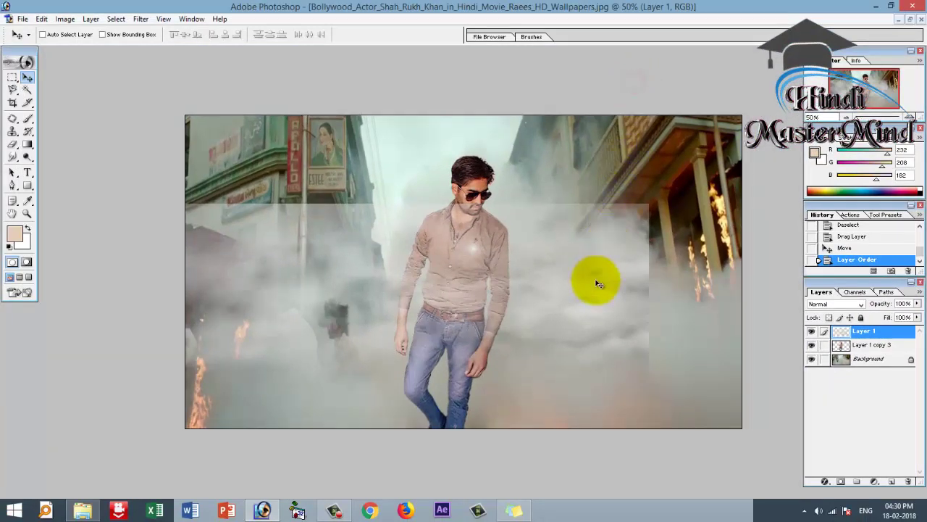
Step: Enlarge the smoke overlay to about 123.5% and shift it up-right over the scene
key("ctrl+t")
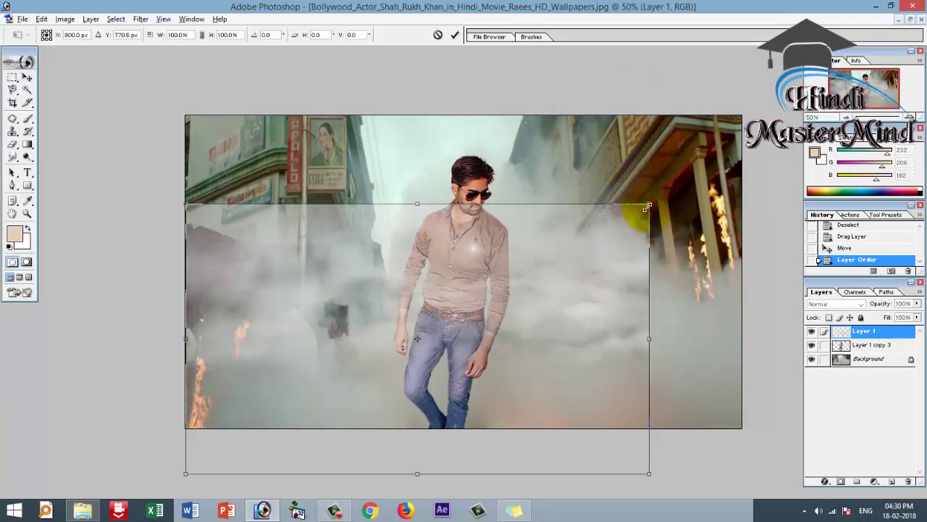
left_click_drag(648, 207, 700, 171)
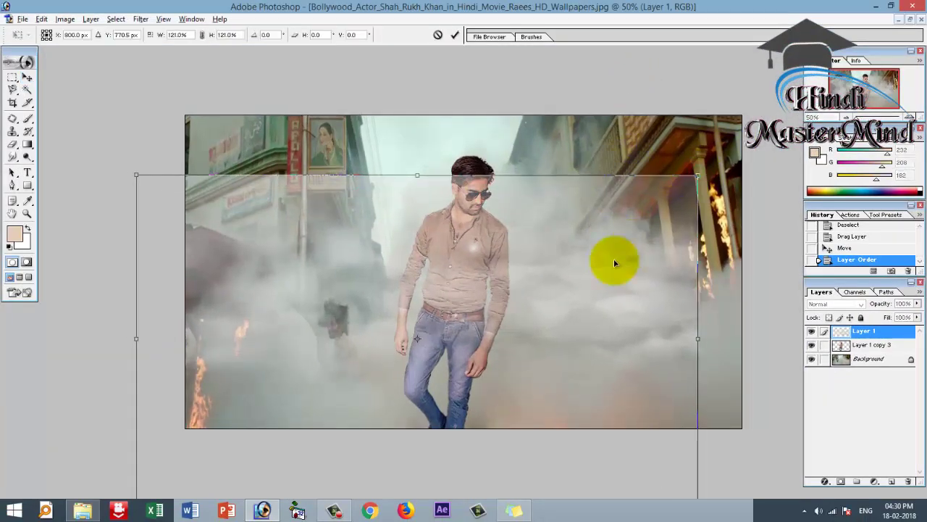
left_click_drag(613, 258, 639, 220)
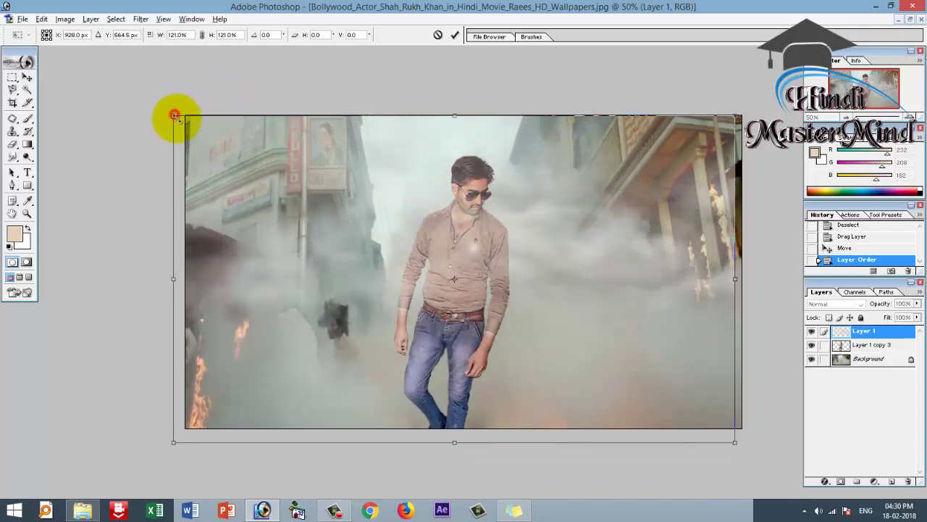
left_click_drag(174, 116, 189, 105)
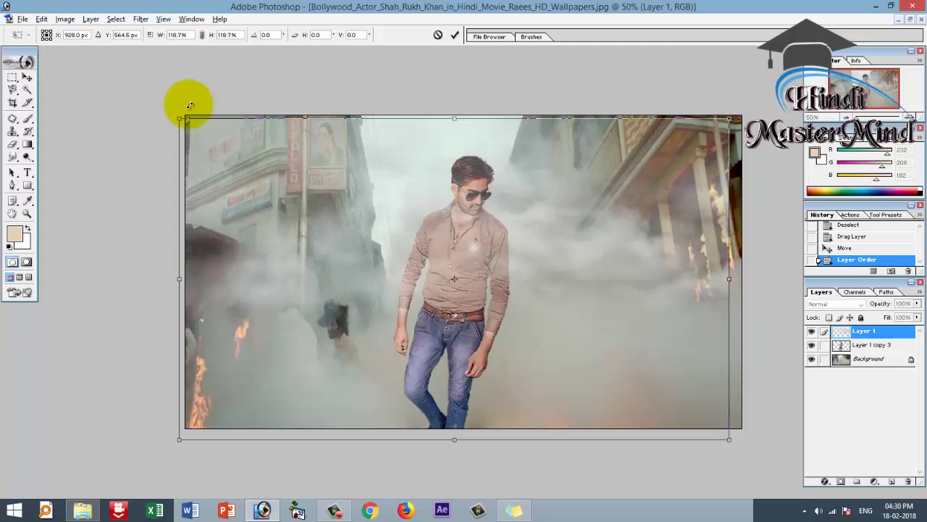
left_click_drag(616, 312, 629, 295)
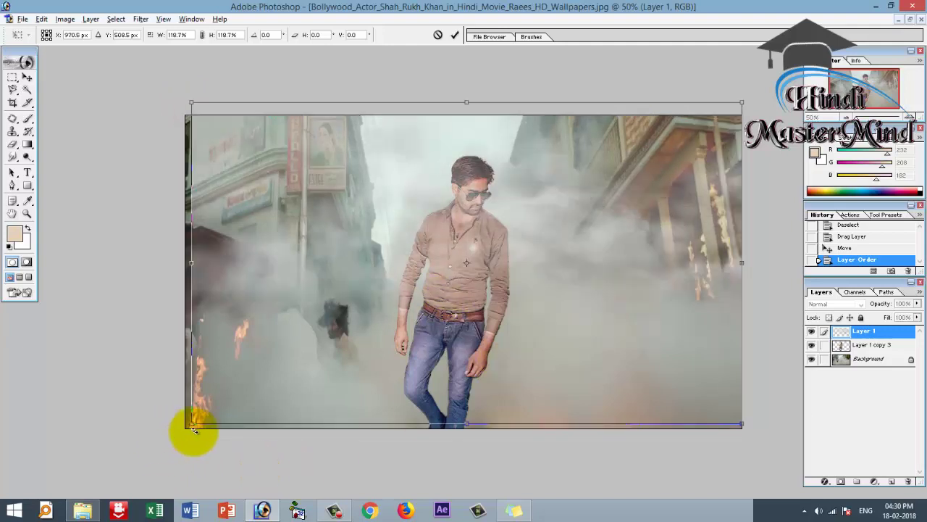
left_click_drag(192, 422, 181, 428)
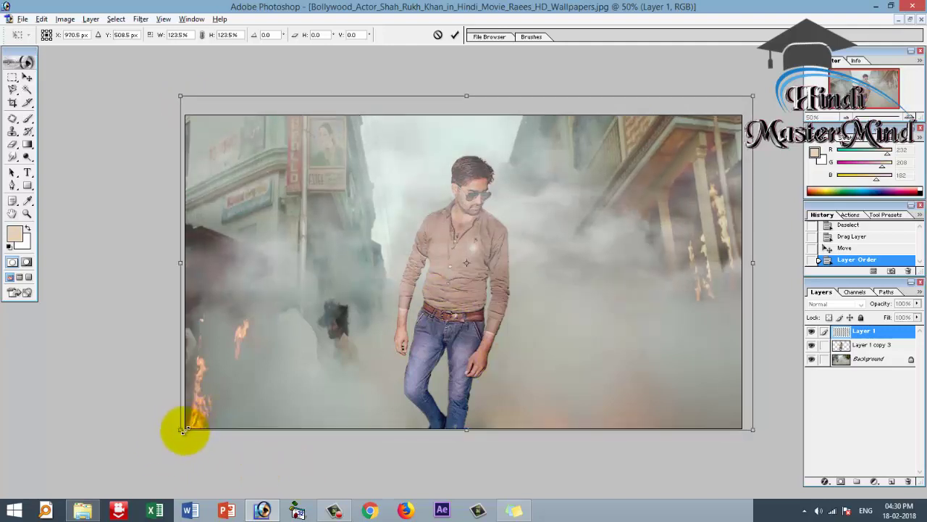
double_click(348, 355)
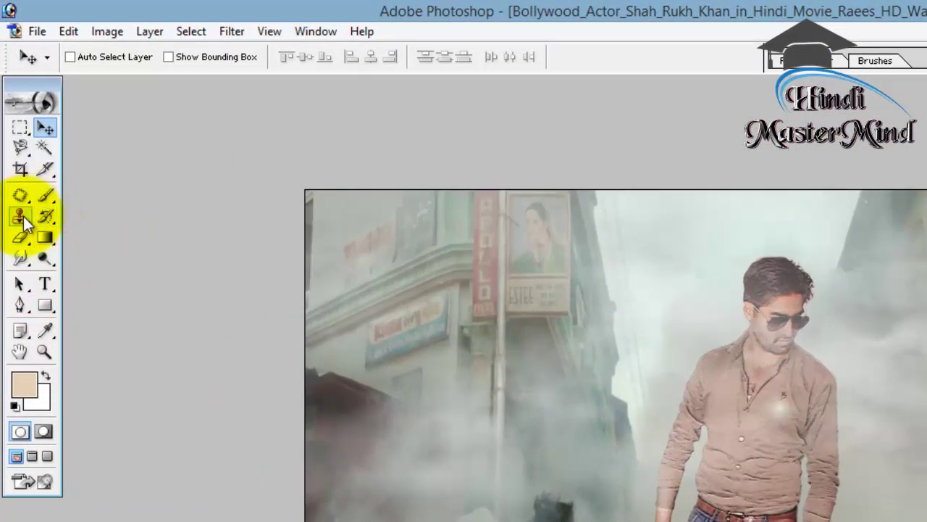
Step: Set the Eraser Tool to a 120 px Master Diameter brush at 17% opacity
left_click_drag(18, 240, 94, 232)
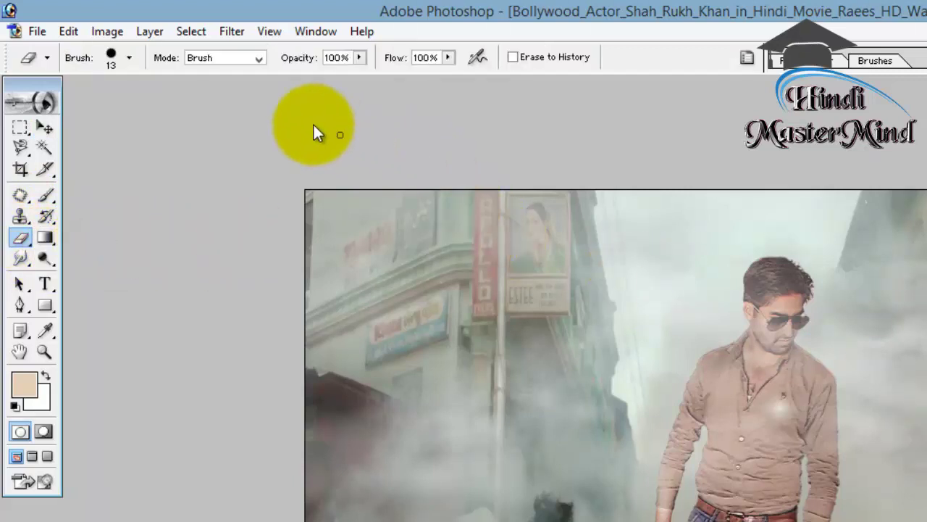
left_click(128, 65)
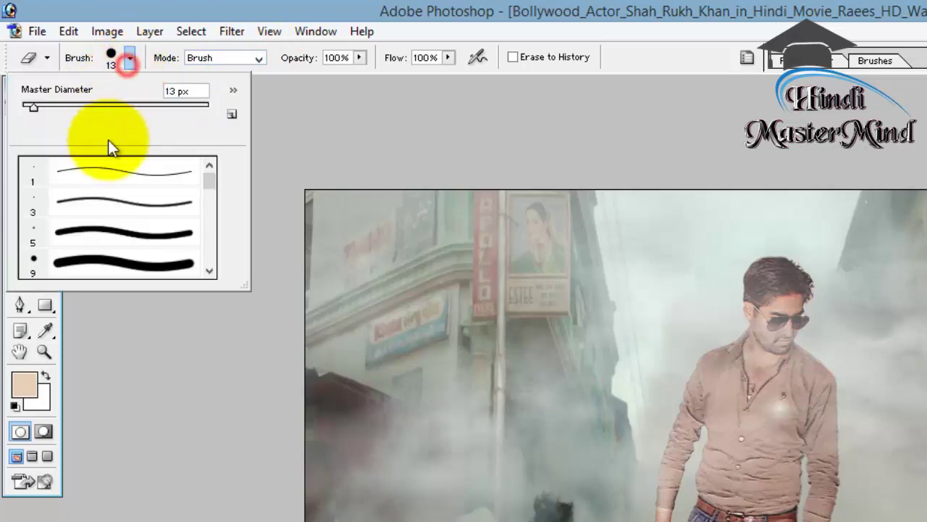
left_click(141, 267)
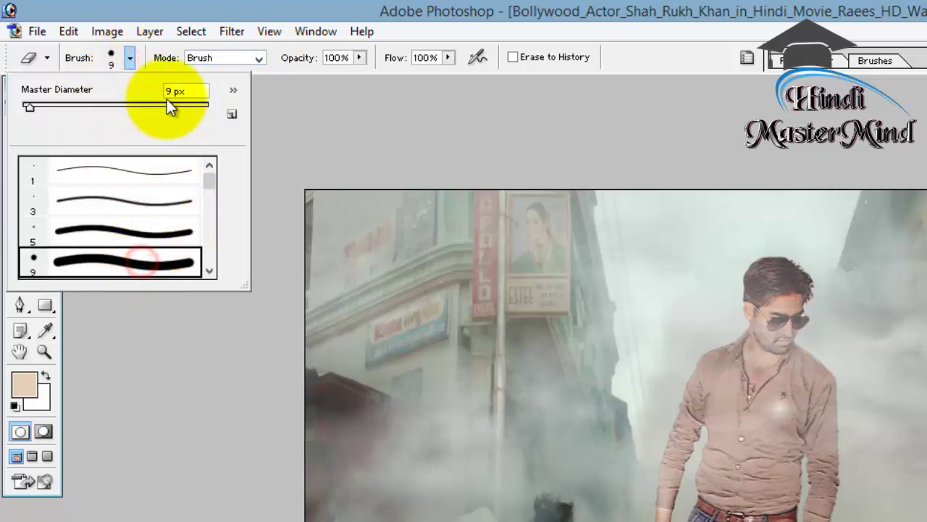
left_click_drag(54, 105, 126, 103)
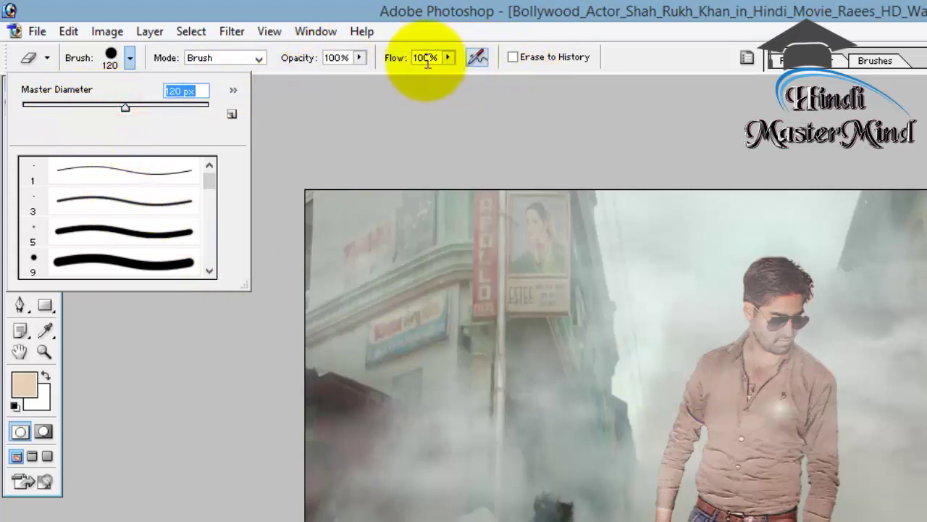
left_click(369, 57)
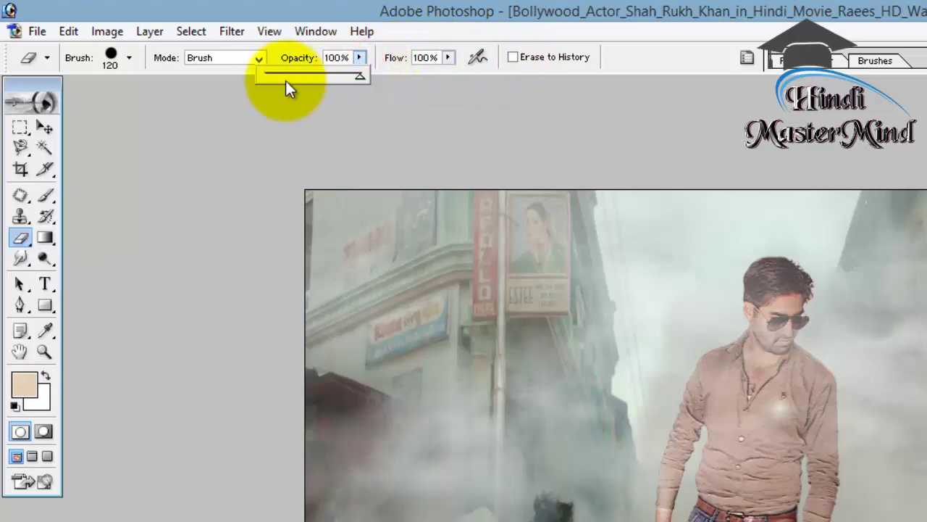
left_click(282, 76)
left_click(753, 308)
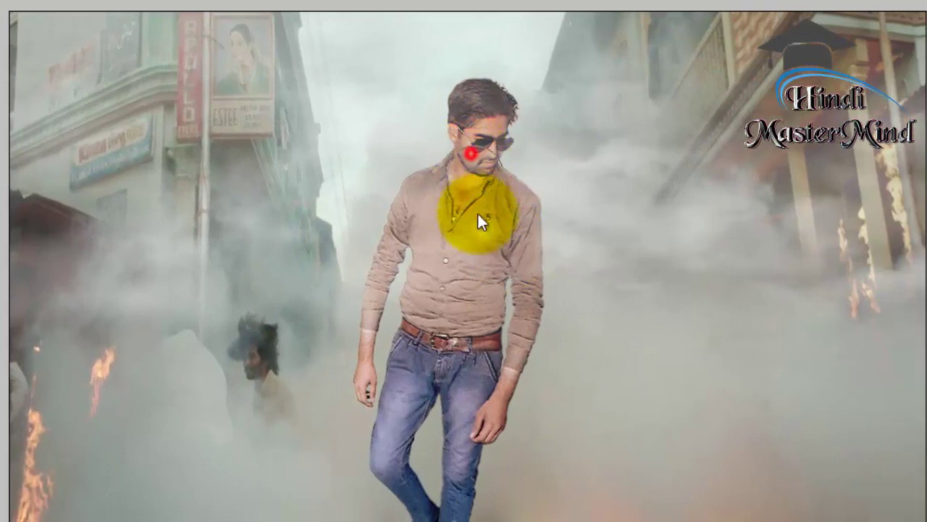
Step: Erase Layer 1's smoke at 17% opacity over the man's face, hair, chest, arm and shoulders
left_click_drag(477, 214, 457, 212)
left_click(425, 220)
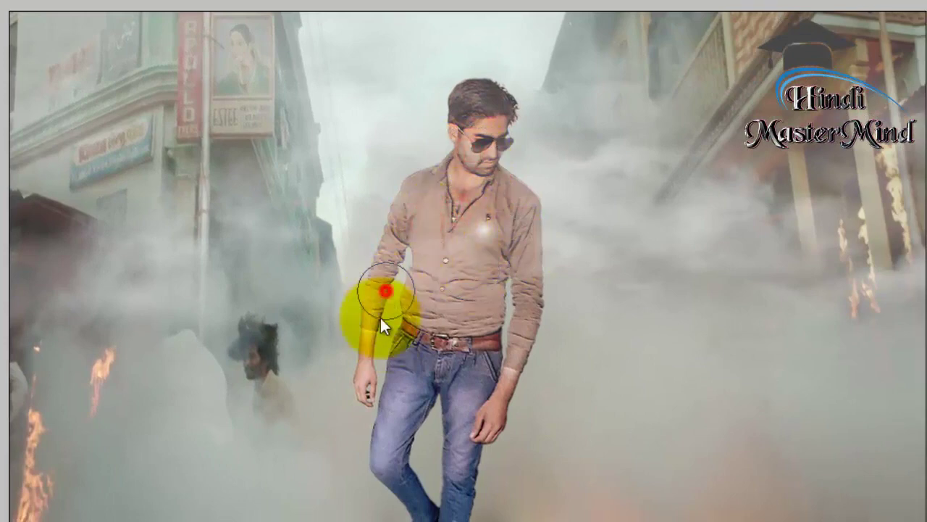
left_click_drag(382, 326, 381, 349)
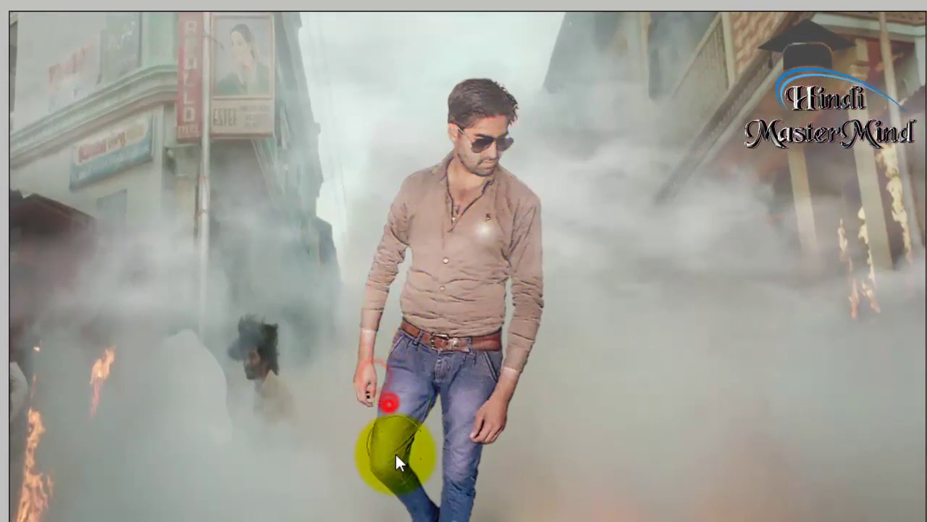
left_click_drag(503, 304, 506, 326)
left_click(500, 192)
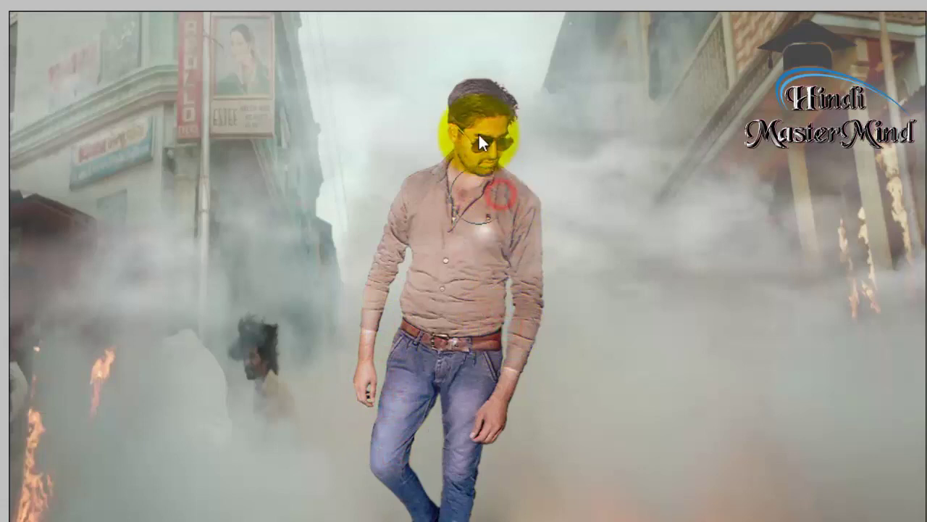
left_click_drag(479, 120, 481, 140)
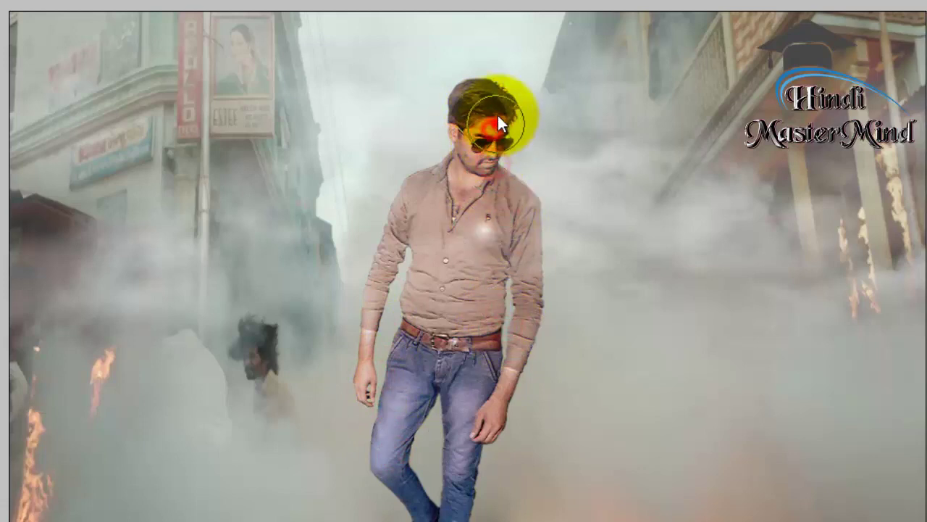
left_click_drag(497, 113, 522, 97)
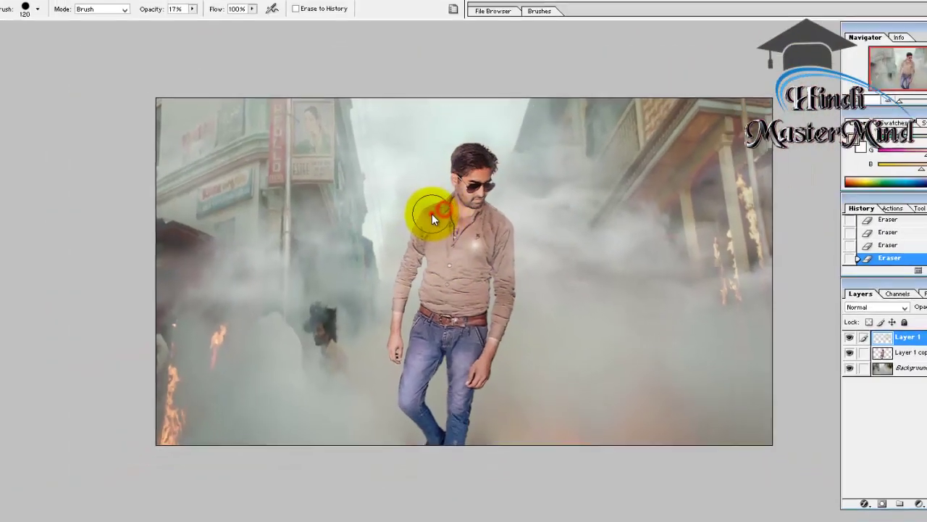
left_click(433, 219)
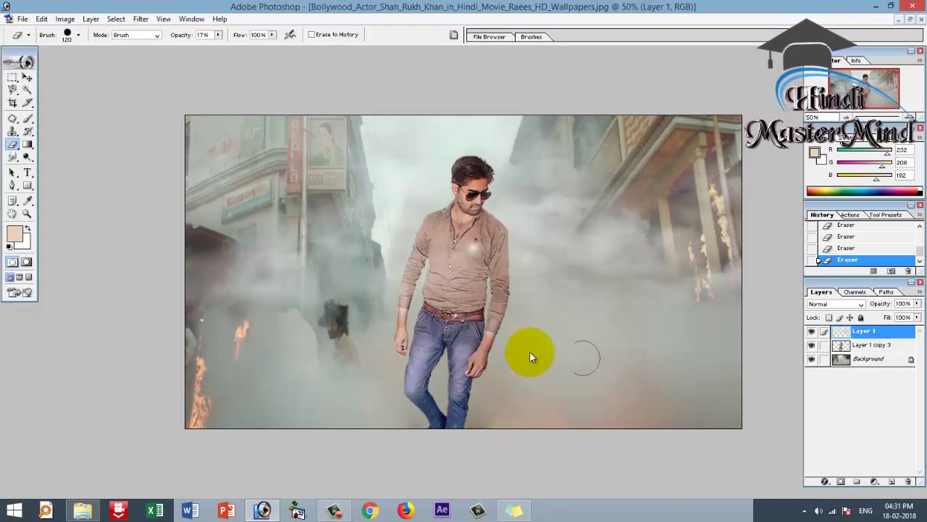
Step: Save the Raees wallpaper composite as a JPEG copy in the Desktop folder
key("v")
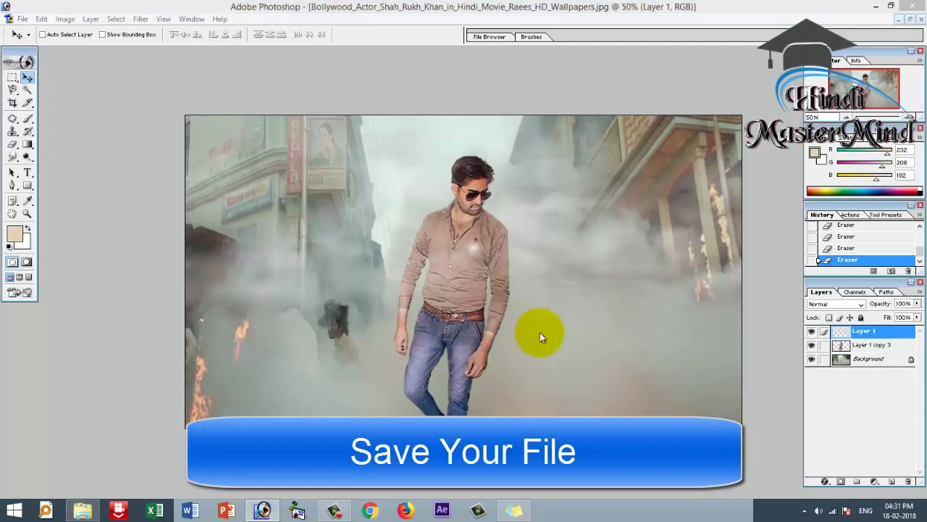
key("ctrl+shift+s")
left_click(103, 196)
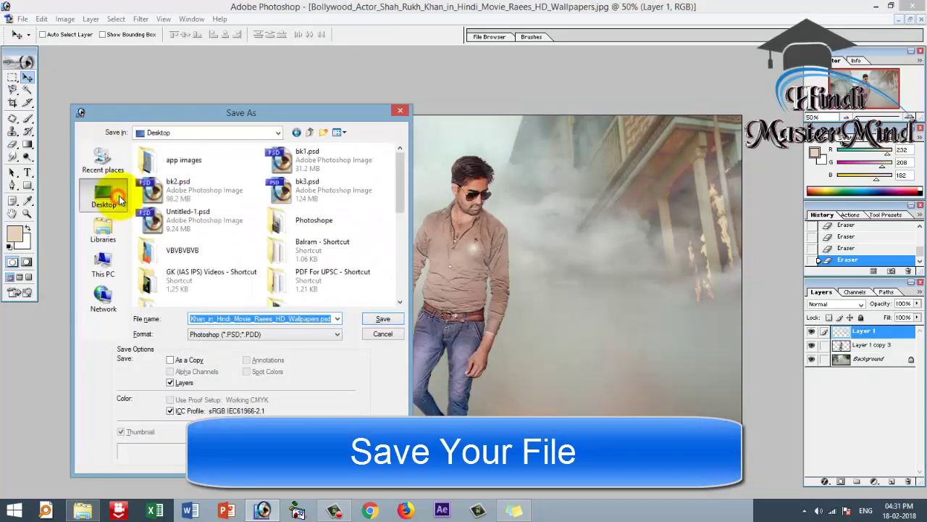
left_click(380, 320)
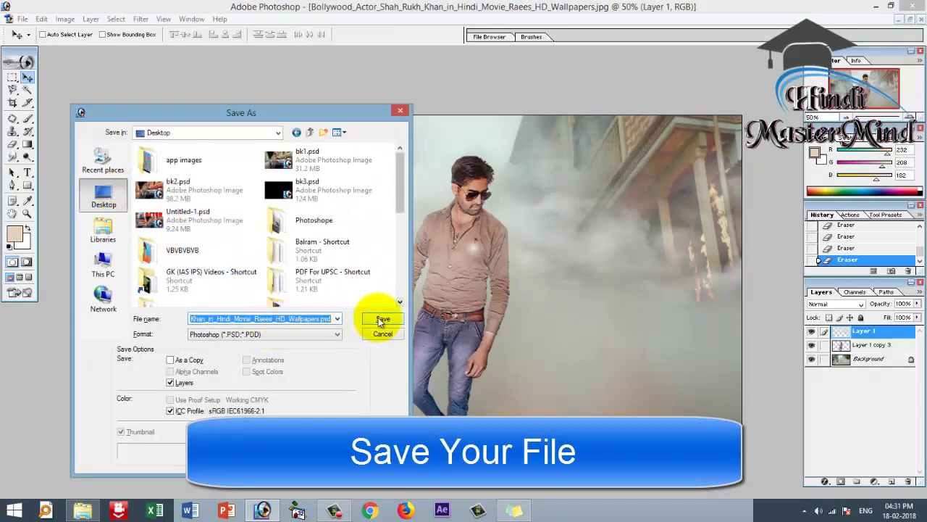
left_click(331, 334)
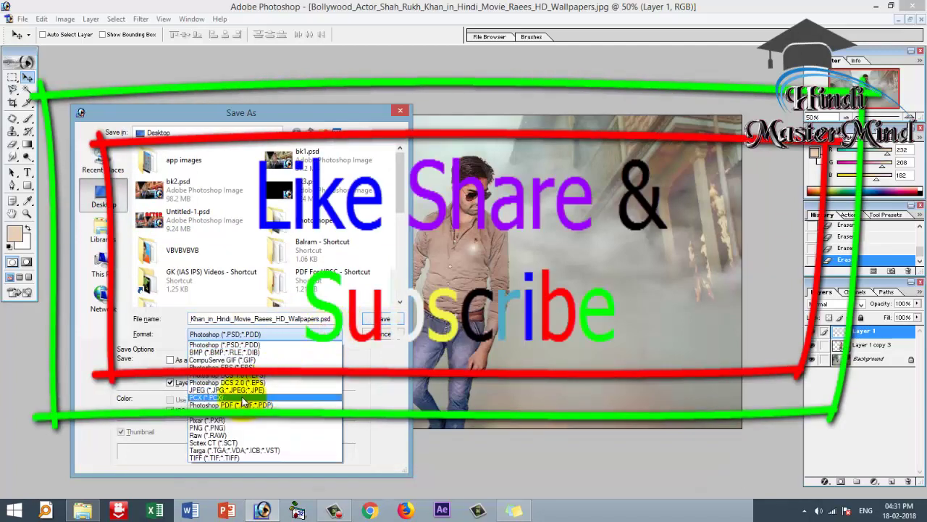
left_click(264, 391)
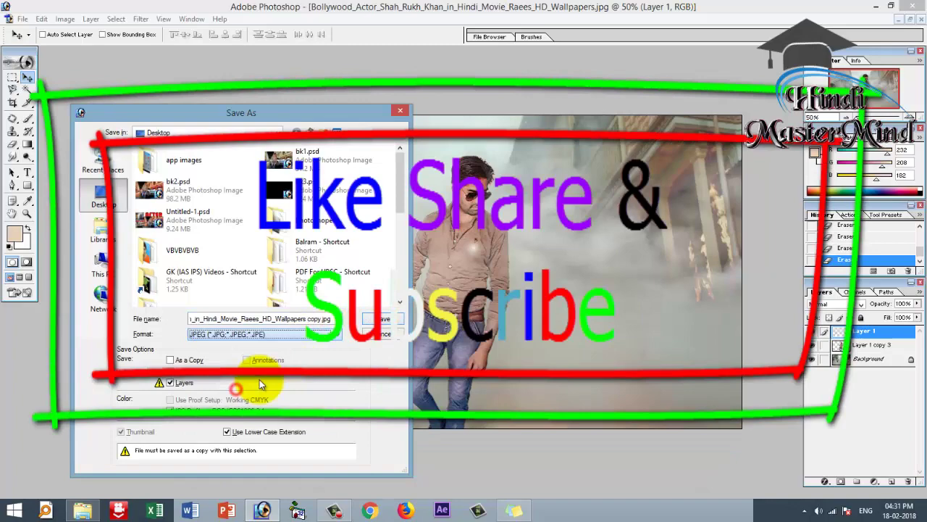
left_click(383, 322)
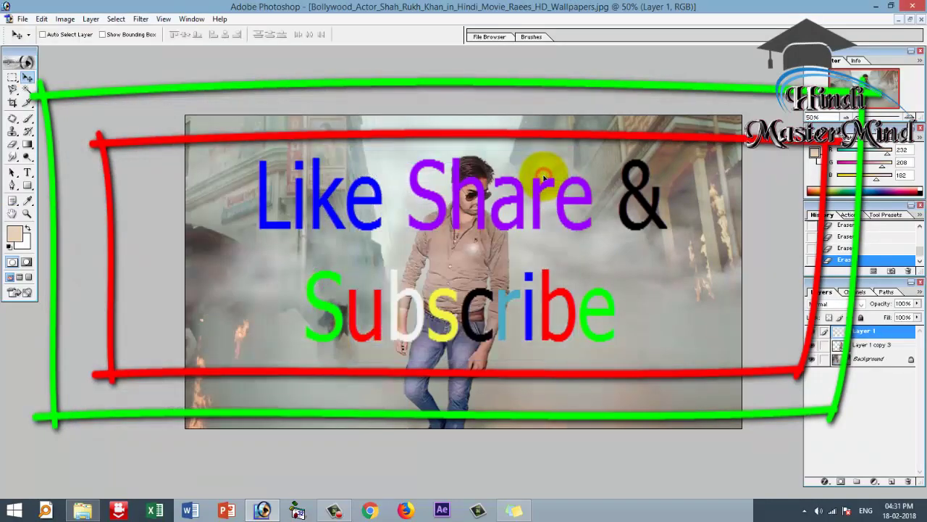
left_click(875, 9)
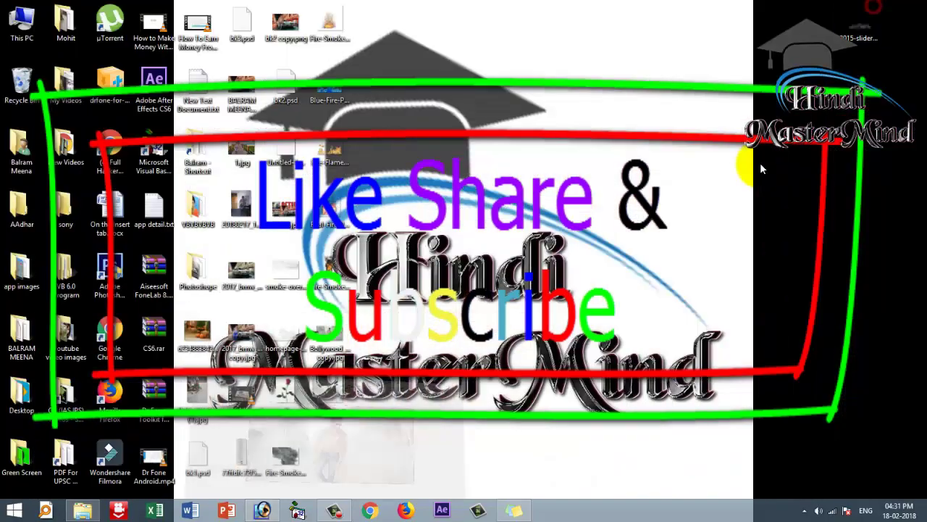
double_click(342, 332)
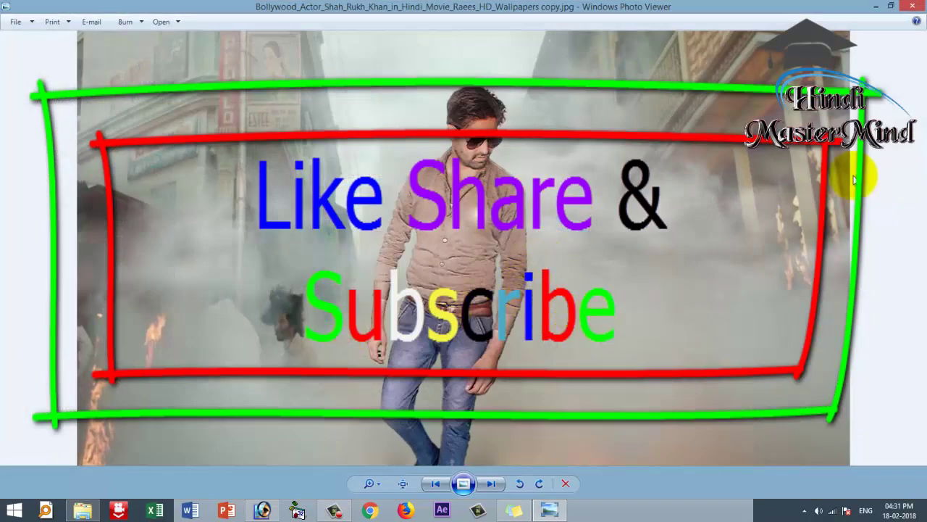
left_click(911, 7)
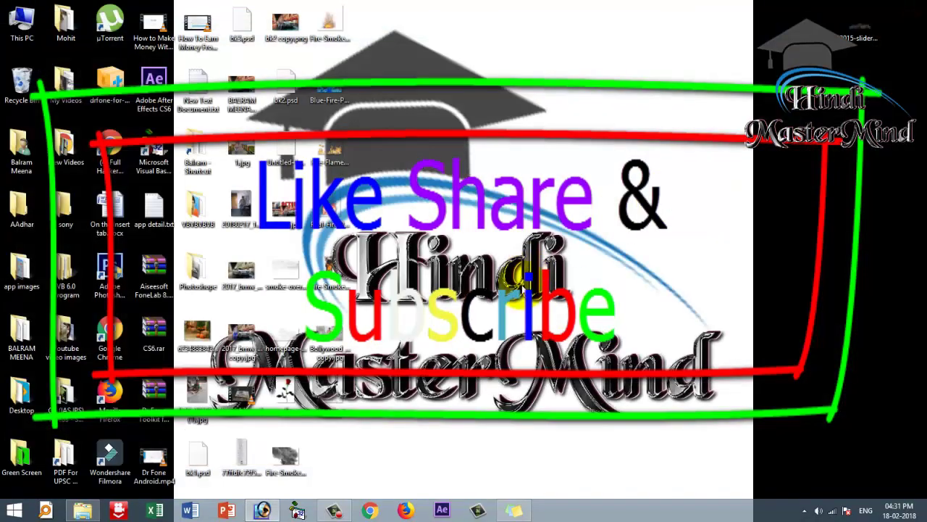